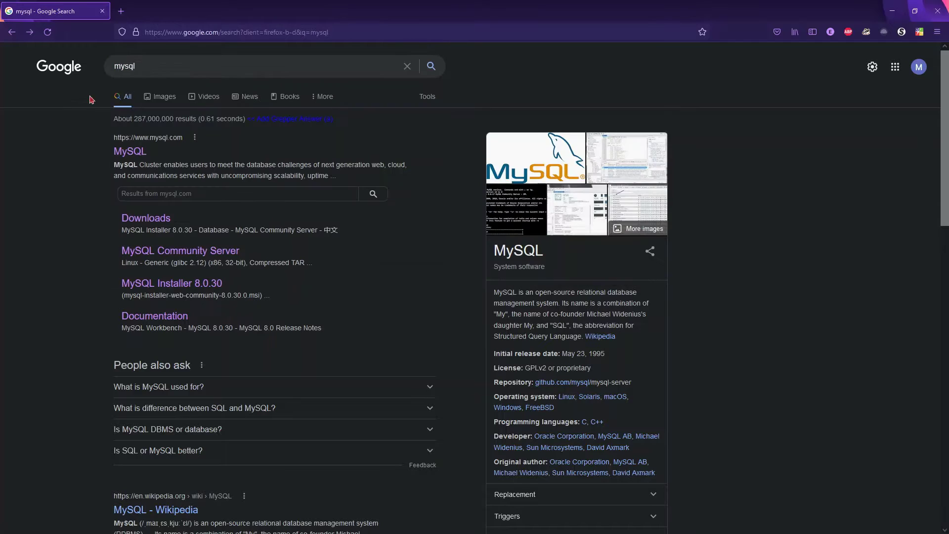
Open the MySQL Downloads sitelink from the Google results for 'mysql'.
drag(148, 66, 115, 66)
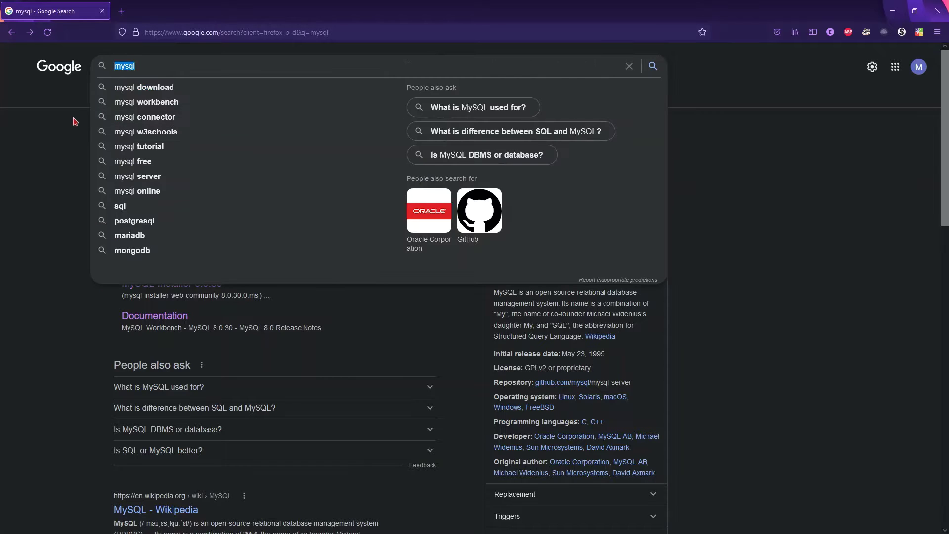
click(70, 126)
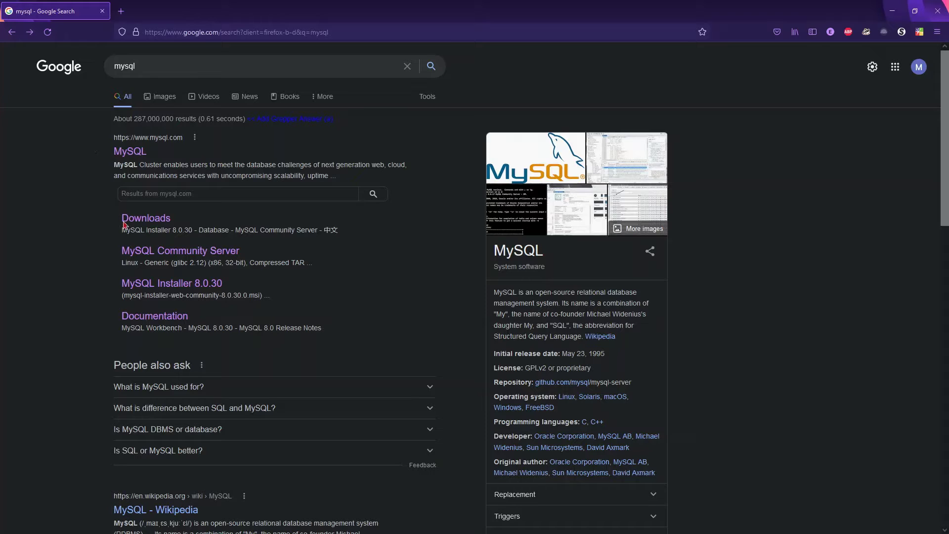
click(150, 221)
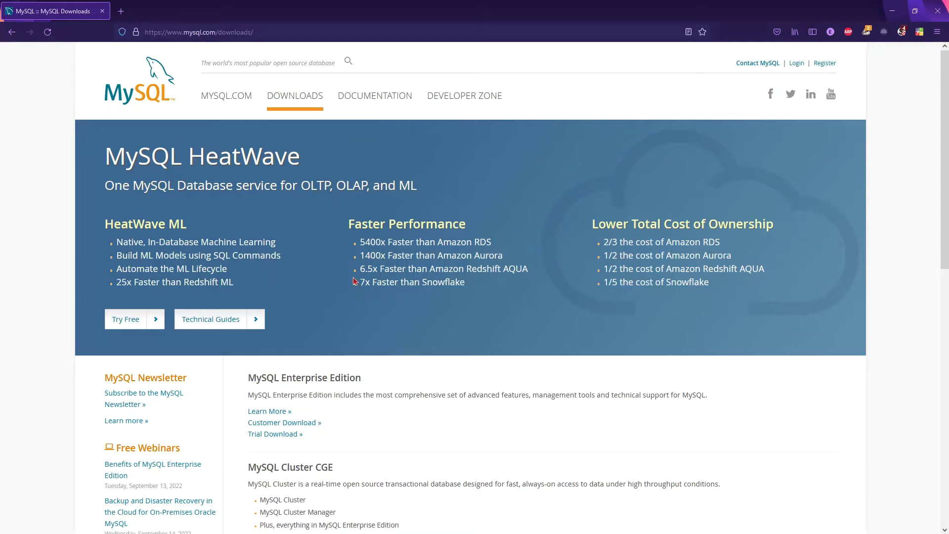
scroll(353, 280, down, 4)
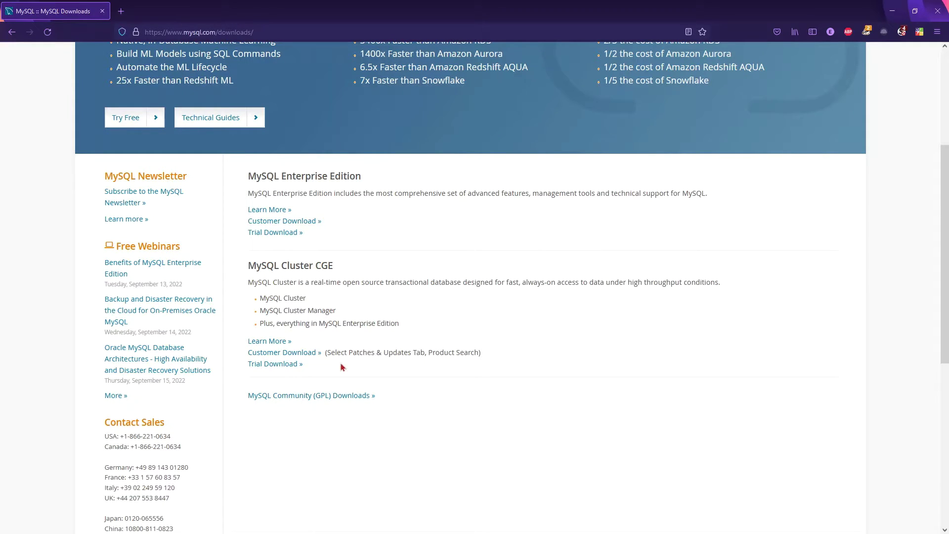
drag(386, 394, 279, 409)
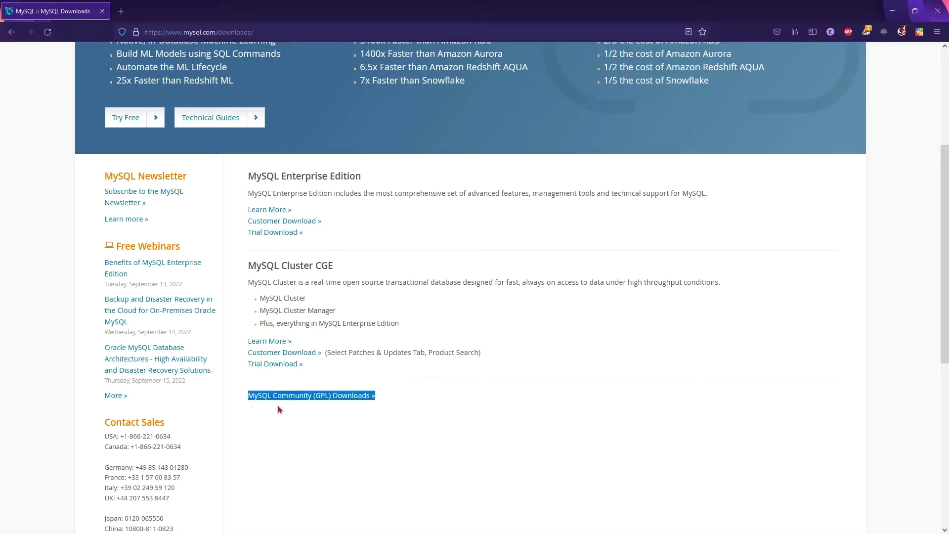
click(302, 413)
Open MySQL Community (GPL) Downloads and highlight Community Server, Workbench and Installer for Windows.
click(303, 402)
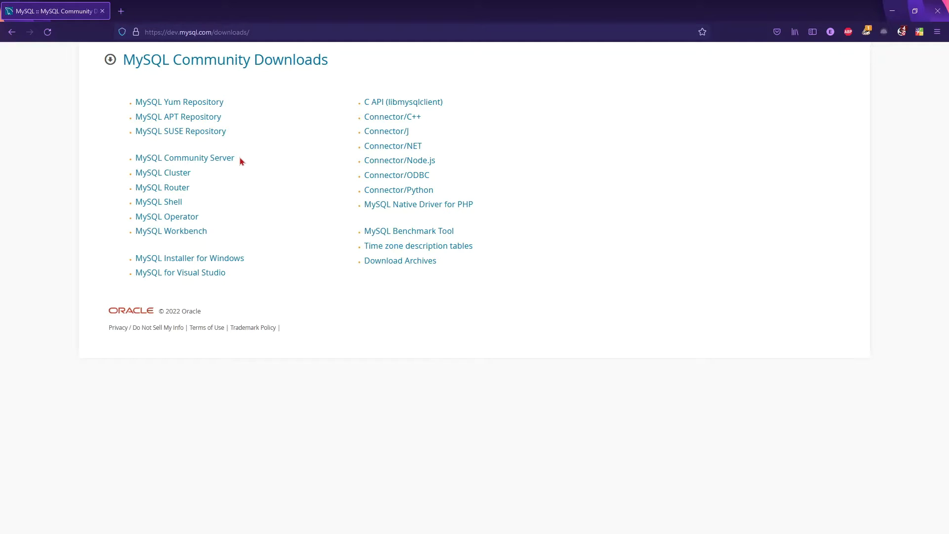
drag(238, 158, 136, 159)
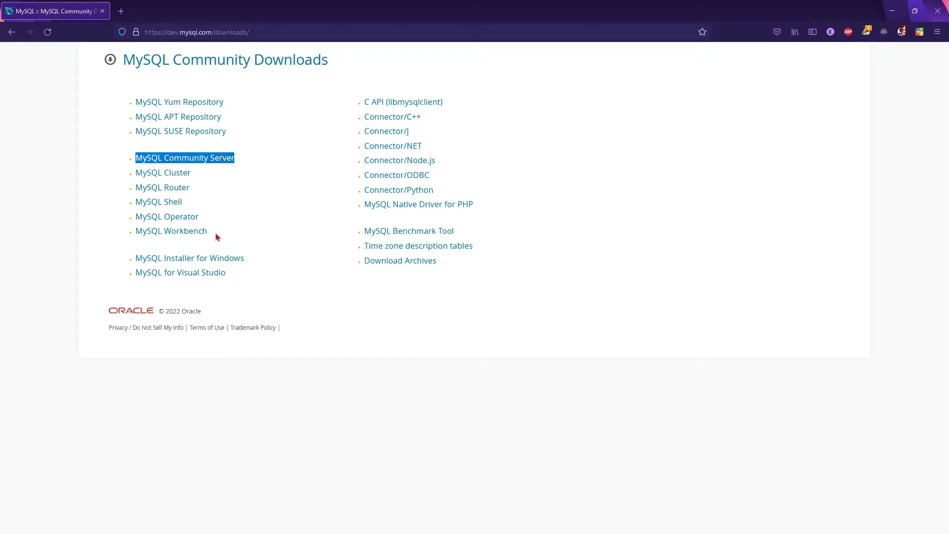
drag(222, 233, 137, 238)
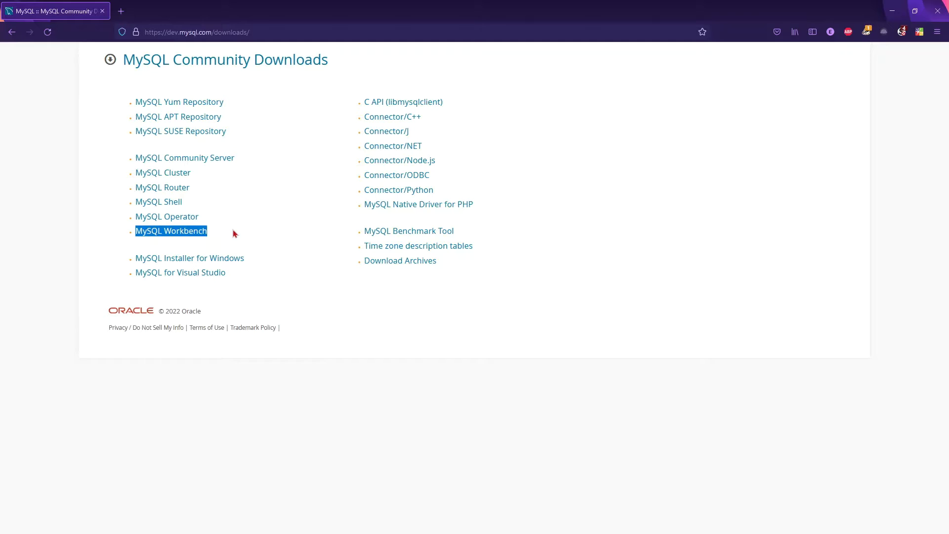
click(235, 235)
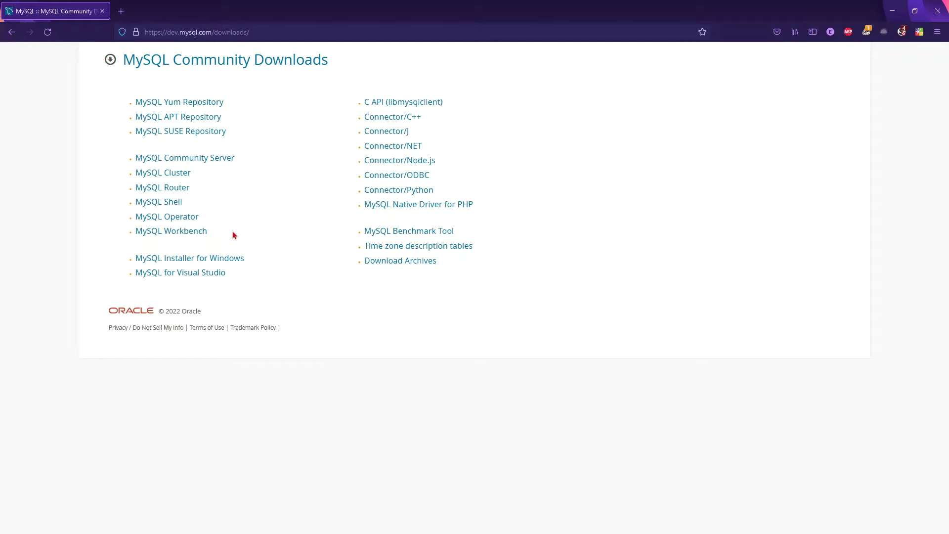
drag(220, 235, 144, 236)
click(226, 238)
drag(250, 259, 135, 258)
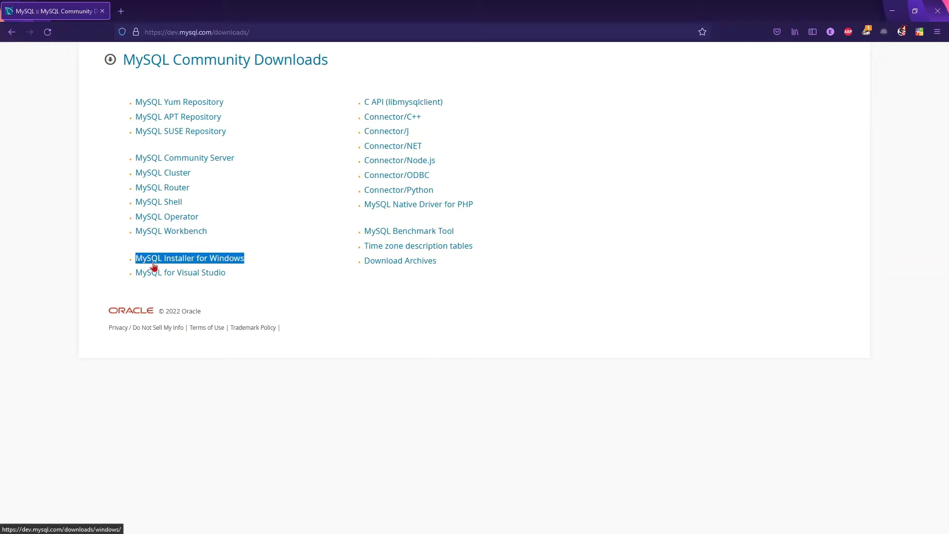
click(255, 258)
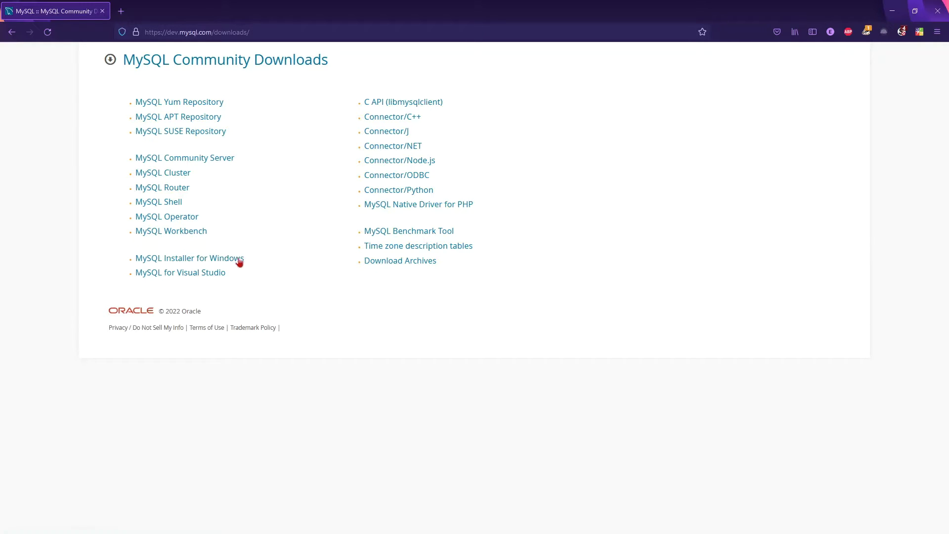
On the MySQL Installer for Windows page, download the full 448.3M MSI installer.
click(232, 261)
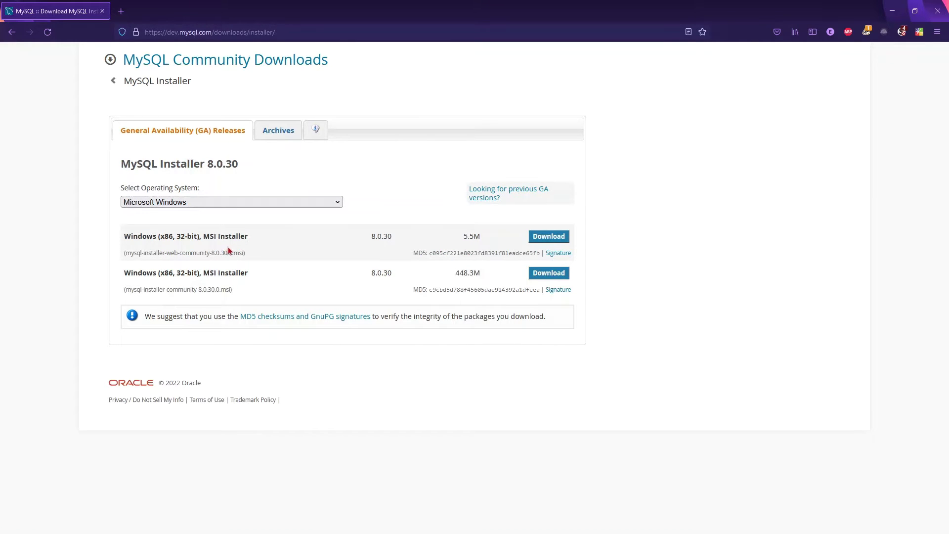
drag(197, 252, 169, 256)
click(321, 282)
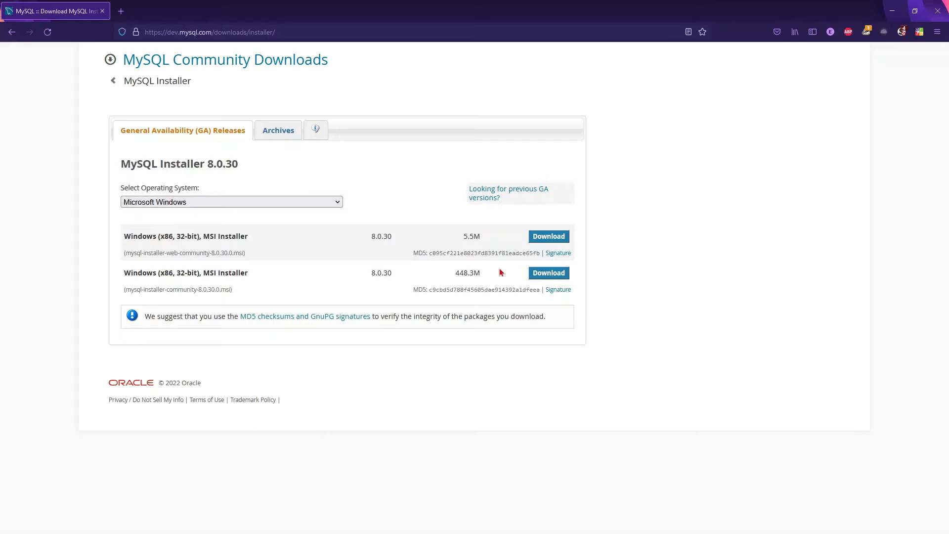
double_click(472, 272)
click(437, 279)
click(539, 276)
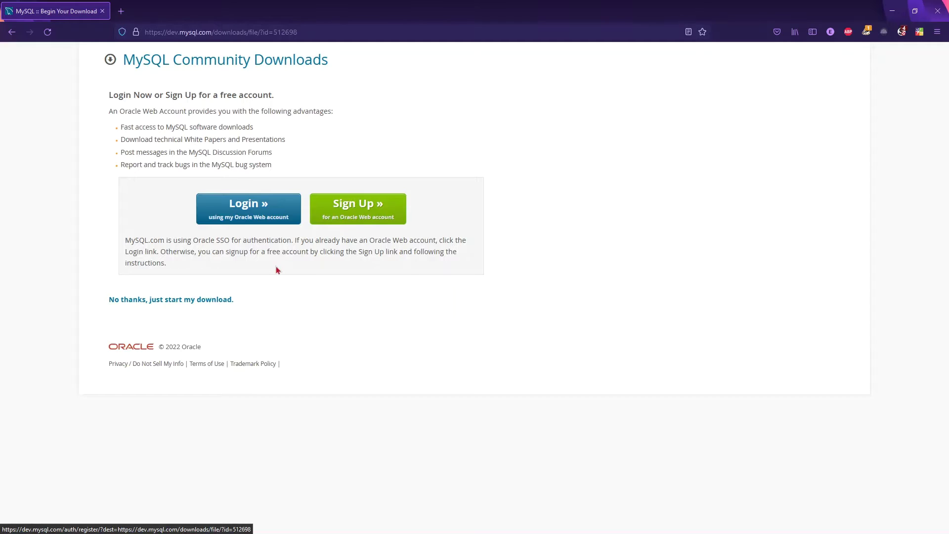
Choose 'No thanks, just start my download' and save the .msi into the Install folder.
drag(238, 303, 110, 307)
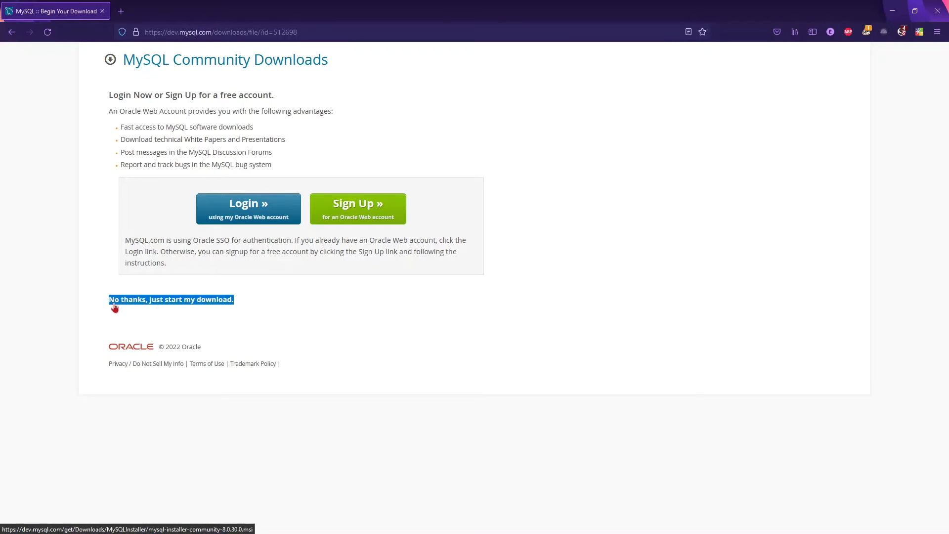
click(262, 303)
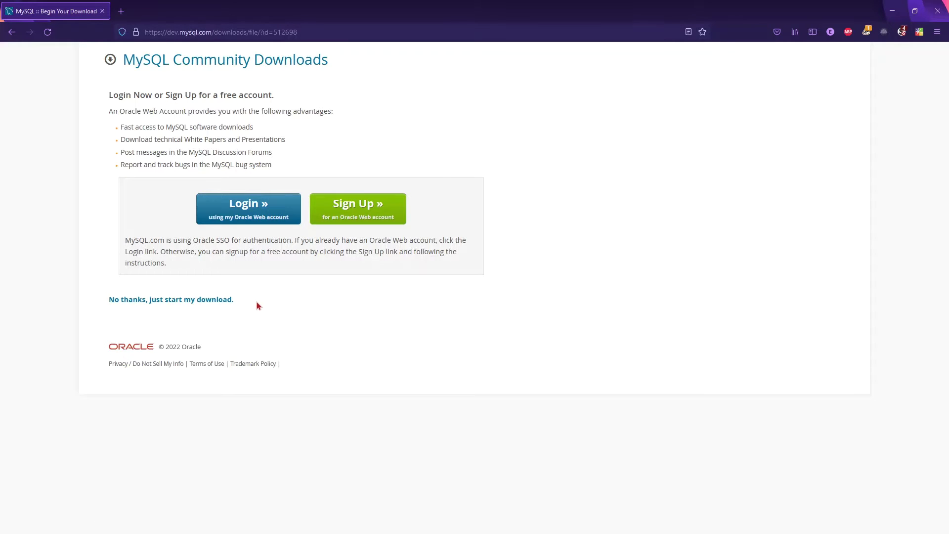
click(210, 304)
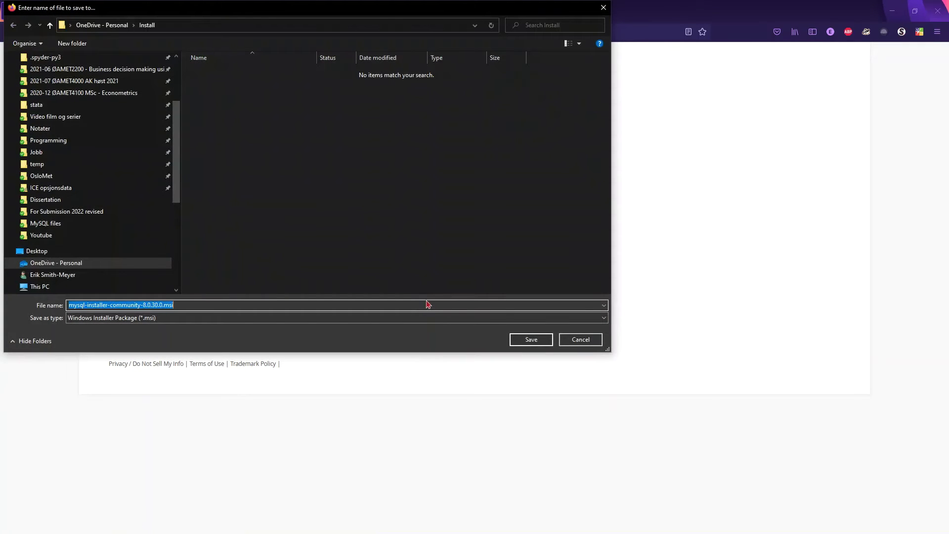
click(541, 341)
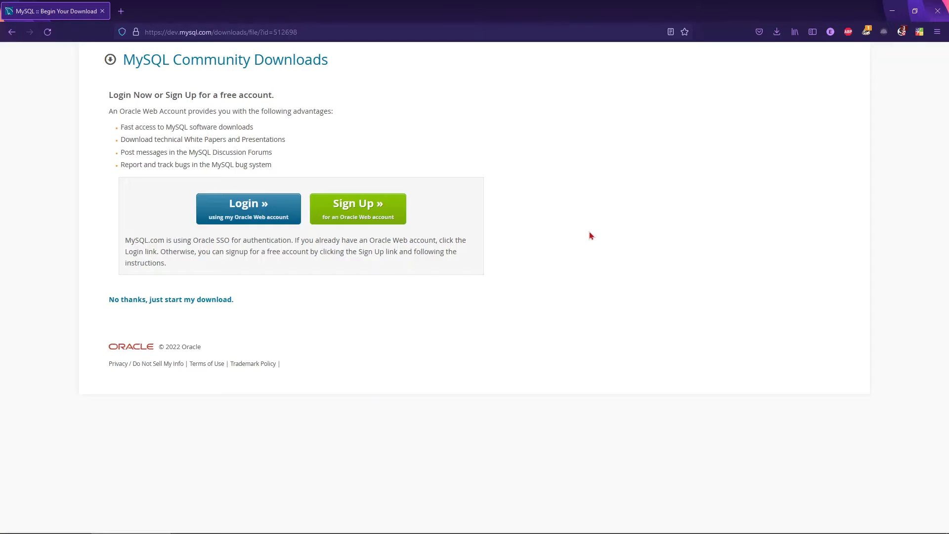
Launch mysql-installer-community-8.0.30.0.msi from Firefox's recent downloads and confirm running it.
click(778, 33)
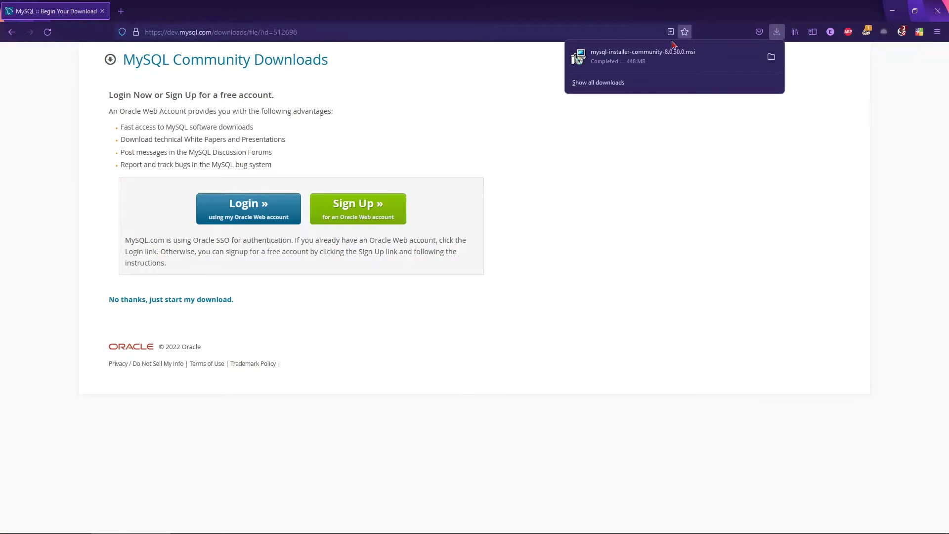
click(665, 56)
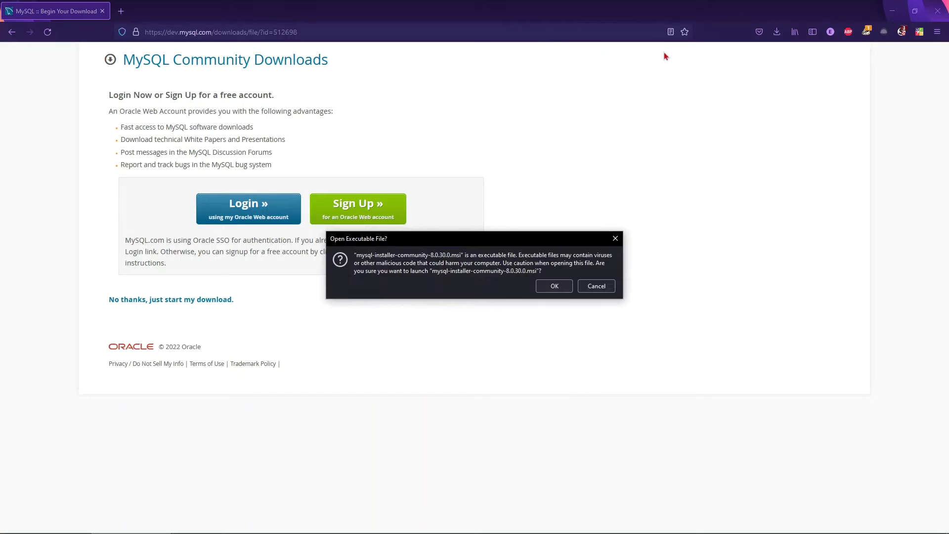
click(554, 285)
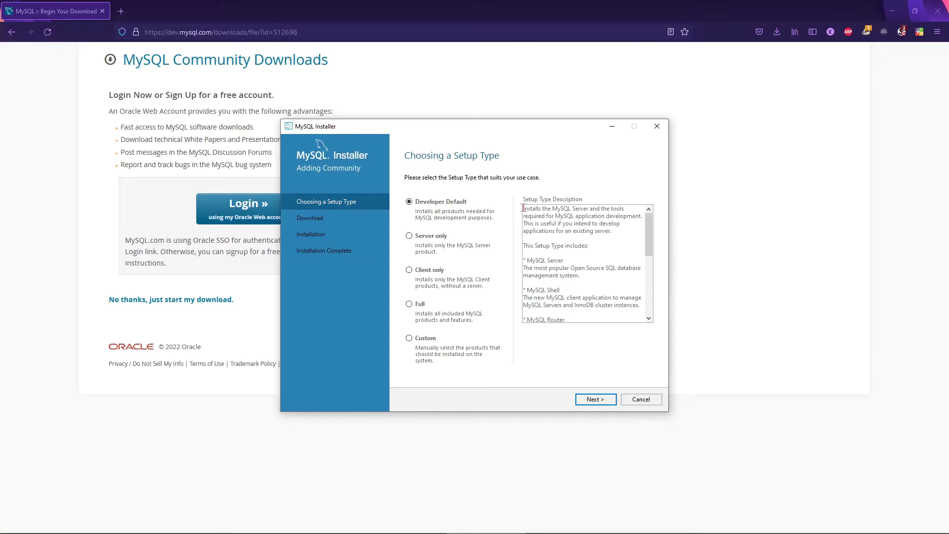
Highlight parts of the Developer Default description, including the MySQL Workbench mention.
drag(523, 208, 590, 209)
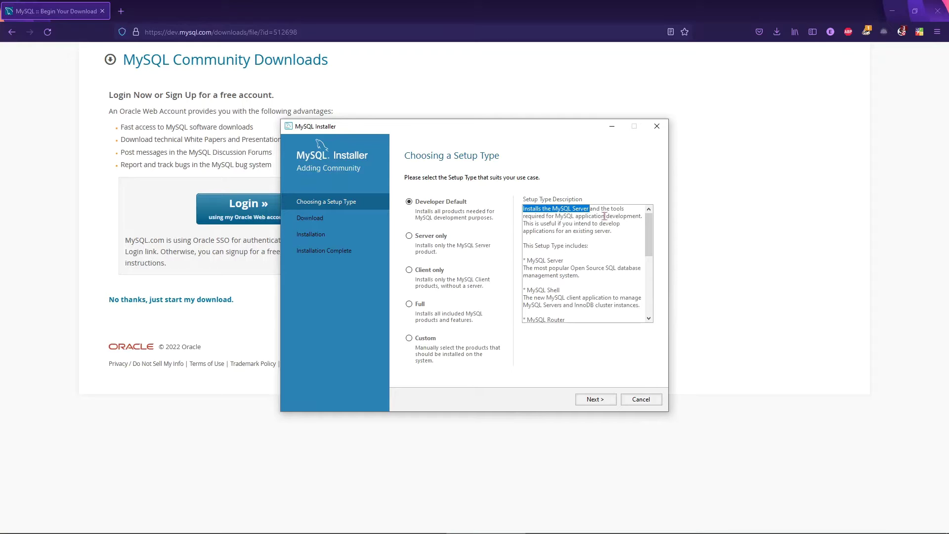
drag(649, 244, 651, 247)
drag(650, 269, 650, 274)
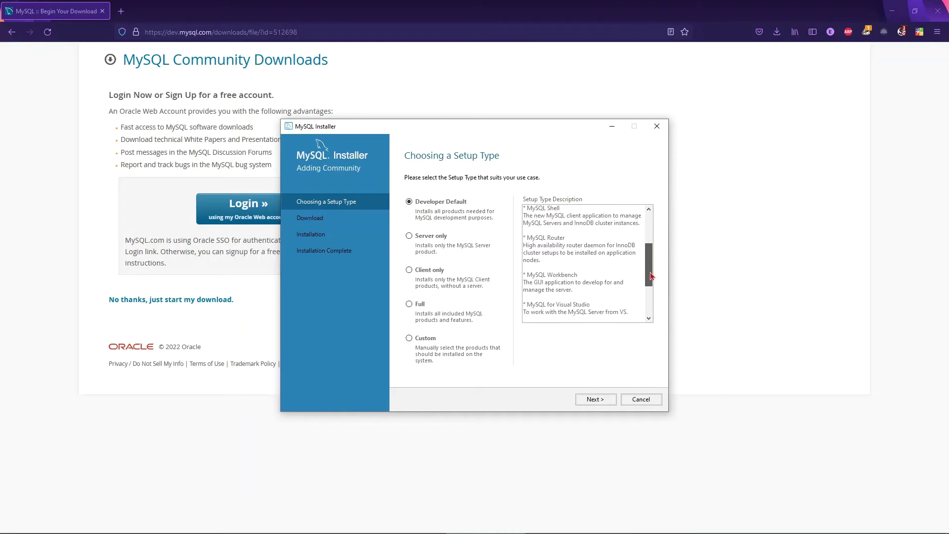
drag(579, 275, 538, 275)
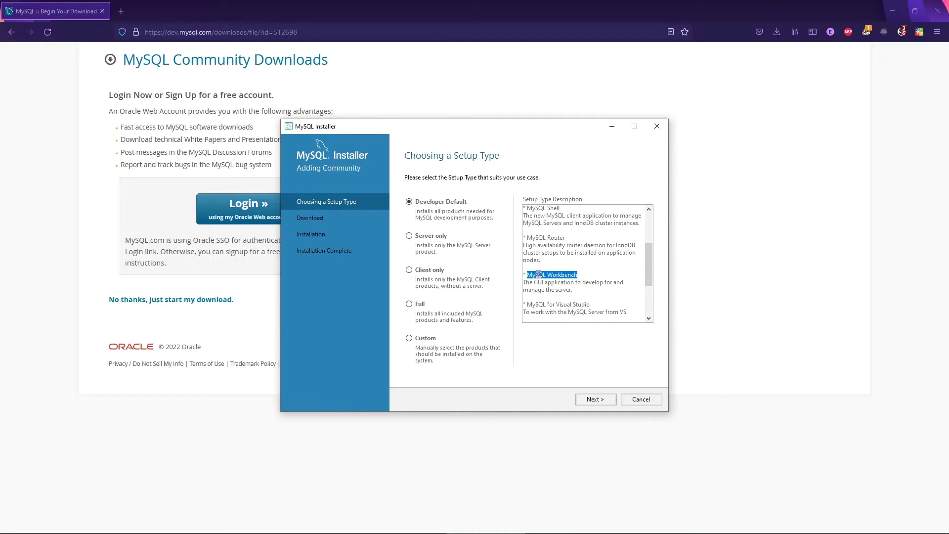
click(590, 273)
Compare the Server only and Client only setup types, then select Developer Default.
click(414, 239)
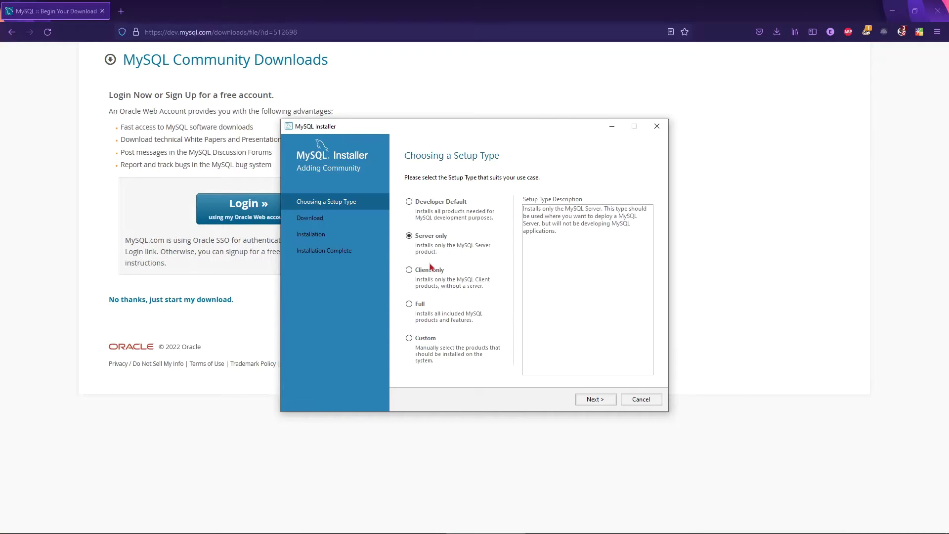
click(409, 270)
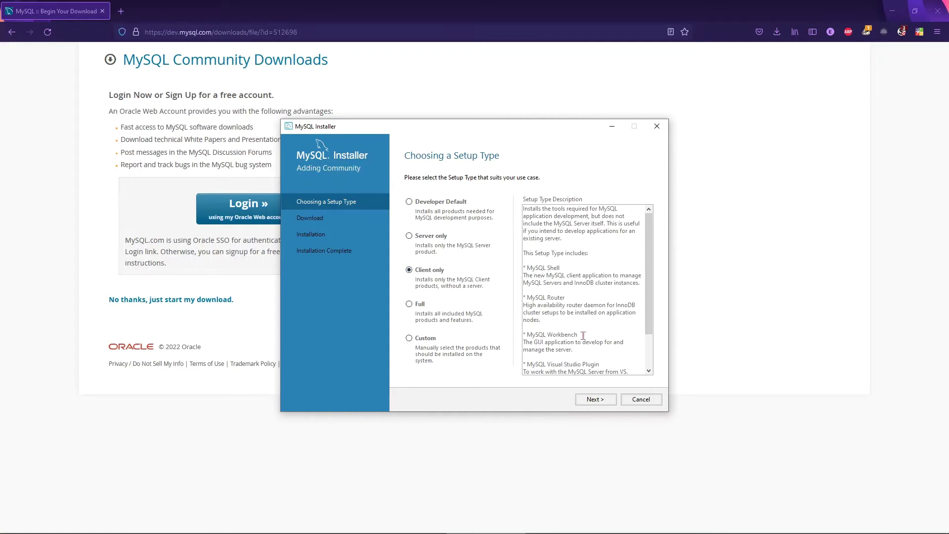
drag(580, 334, 526, 332)
click(409, 203)
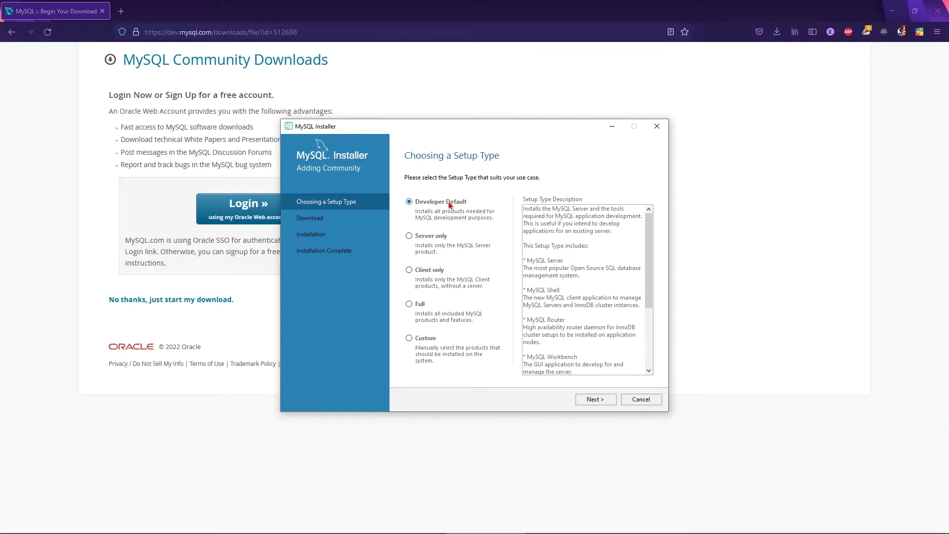
Advance past Setup Type and Check Requirements, accepting the unmet Visual Studio requirement.
click(608, 404)
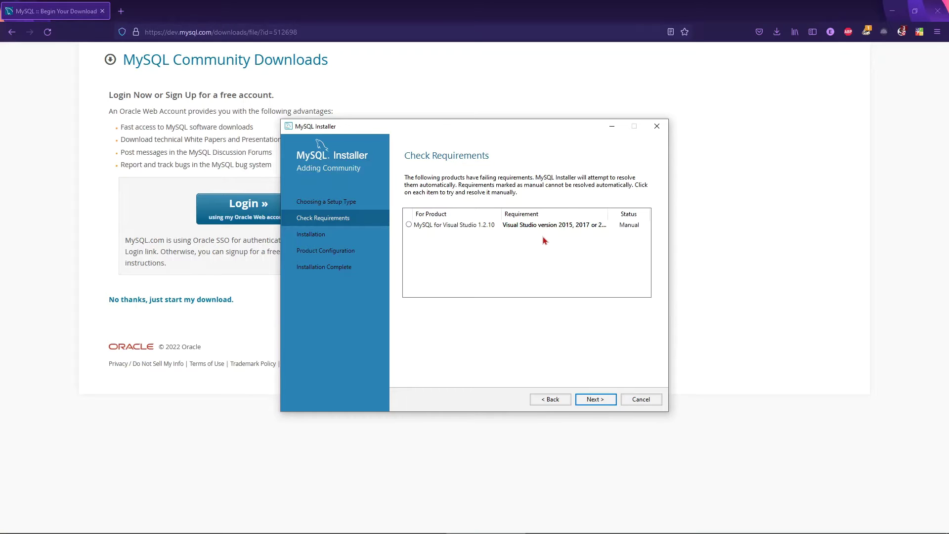
click(601, 402)
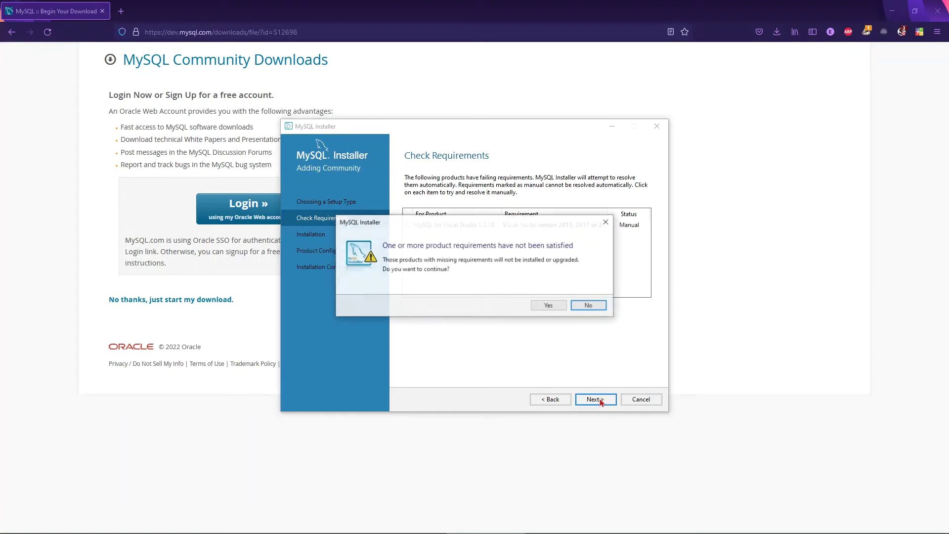
click(557, 307)
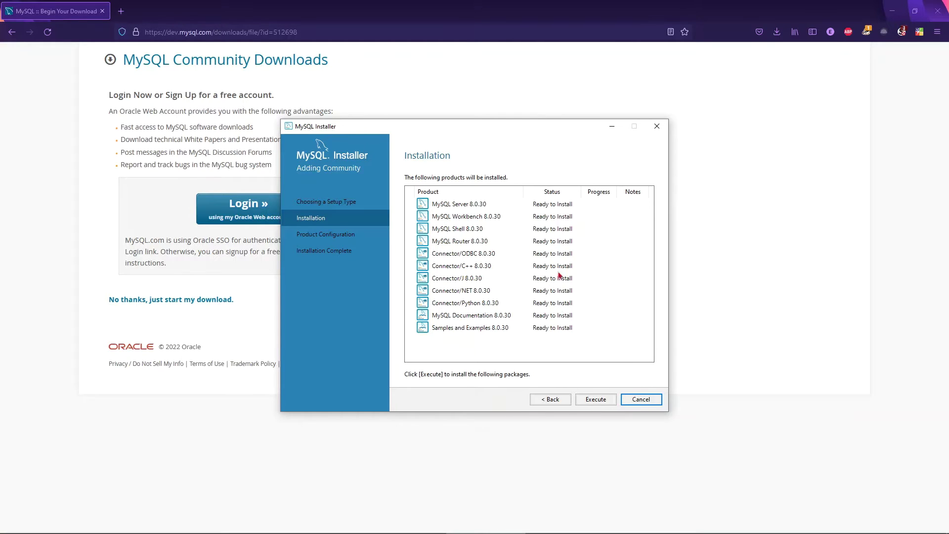
Execute the installation of all eleven listed MySQL 8.0.30 products.
click(594, 400)
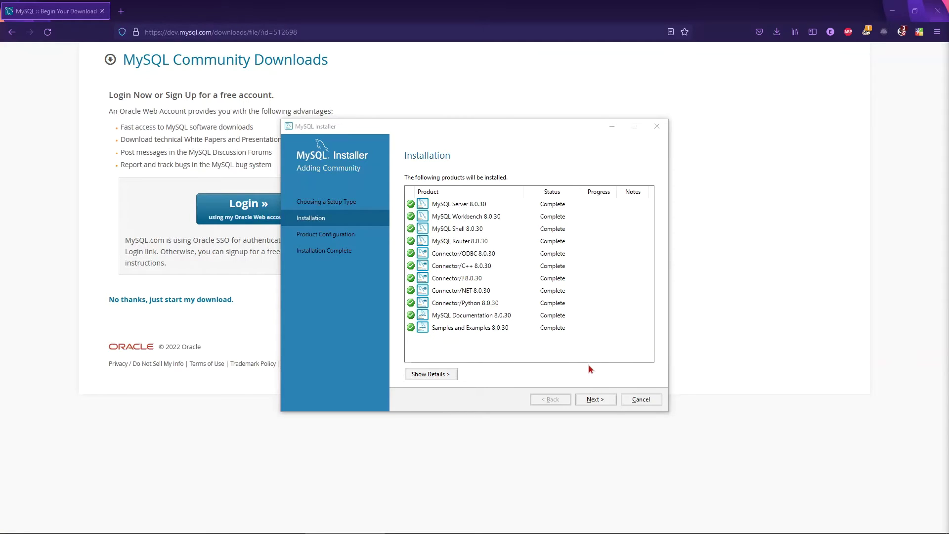
In Type and Networking, keep Development Computer config type with port 3306 and continue.
click(595, 401)
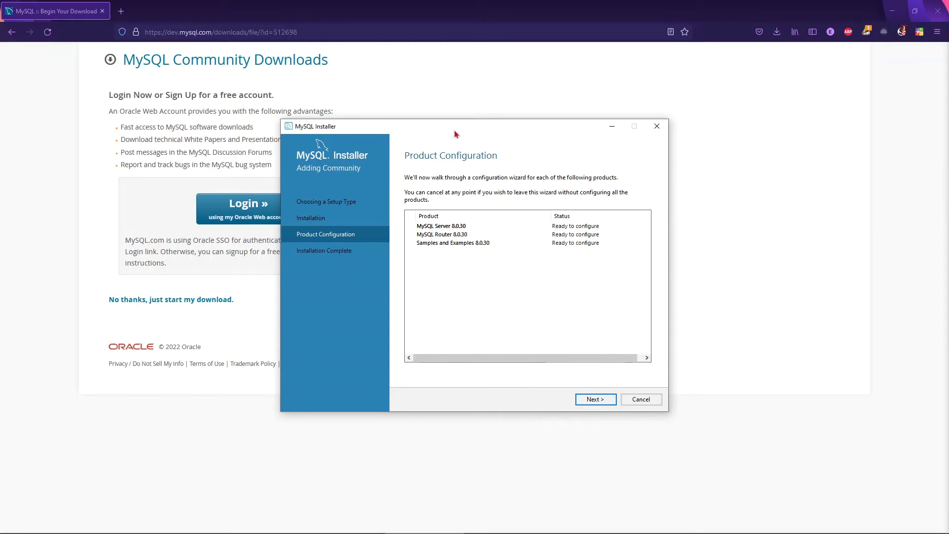
click(596, 400)
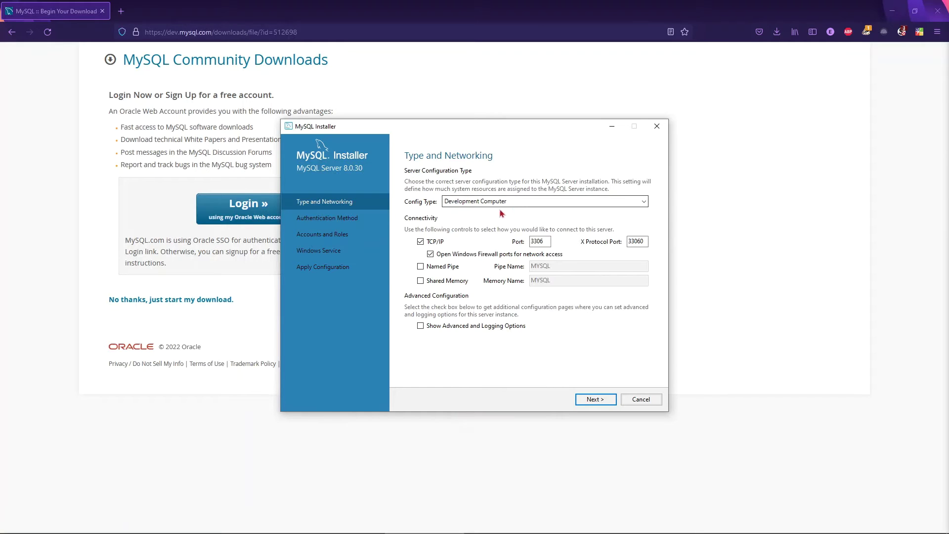
click(523, 203)
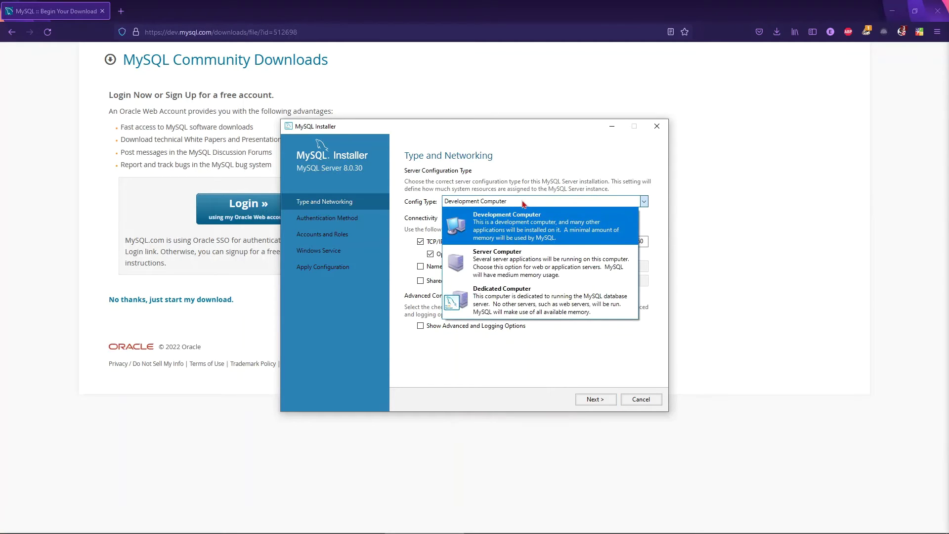
click(514, 226)
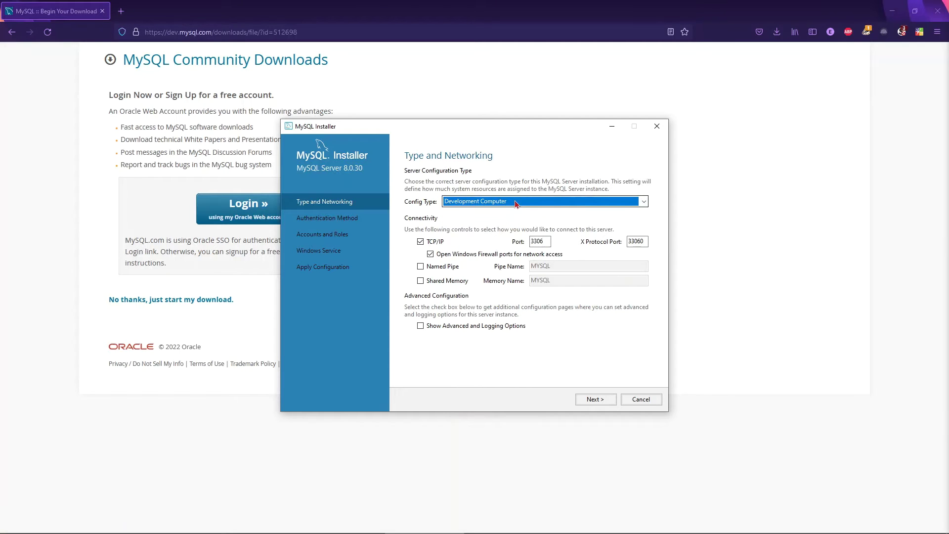
click(515, 203)
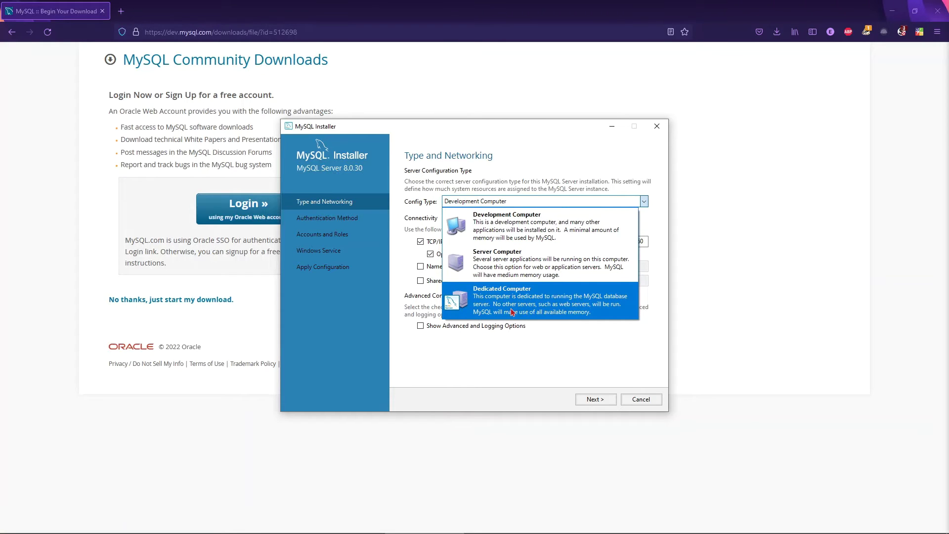
click(508, 233)
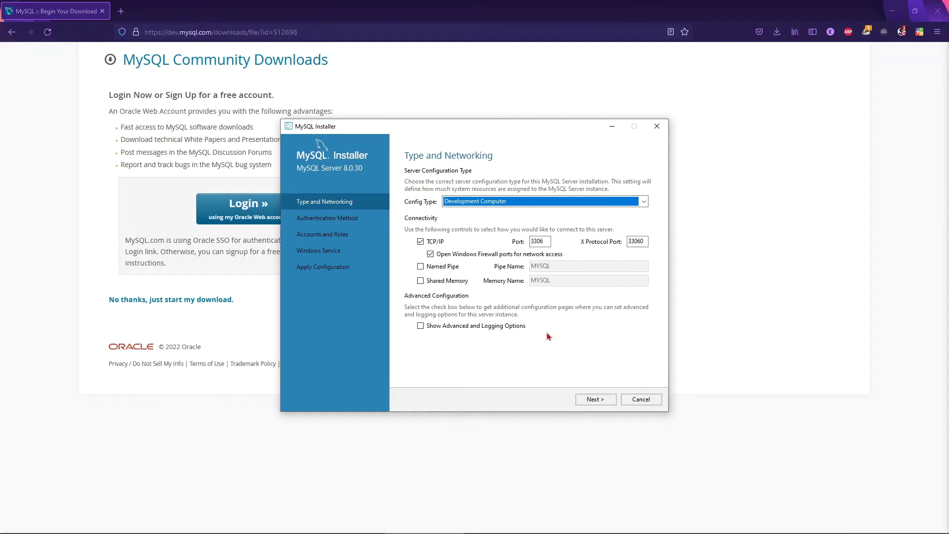
click(595, 400)
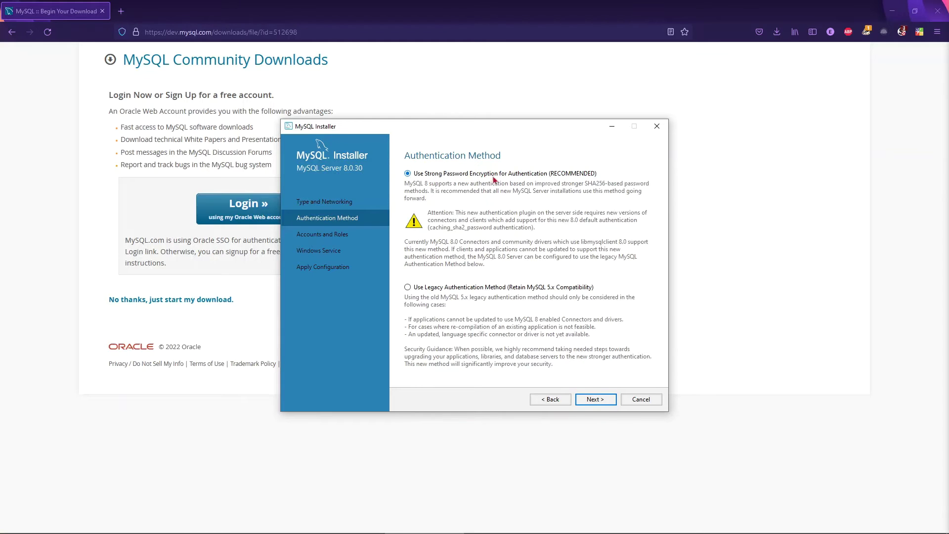
Keep strong password encryption, then enter the root password in both password fields.
click(600, 399)
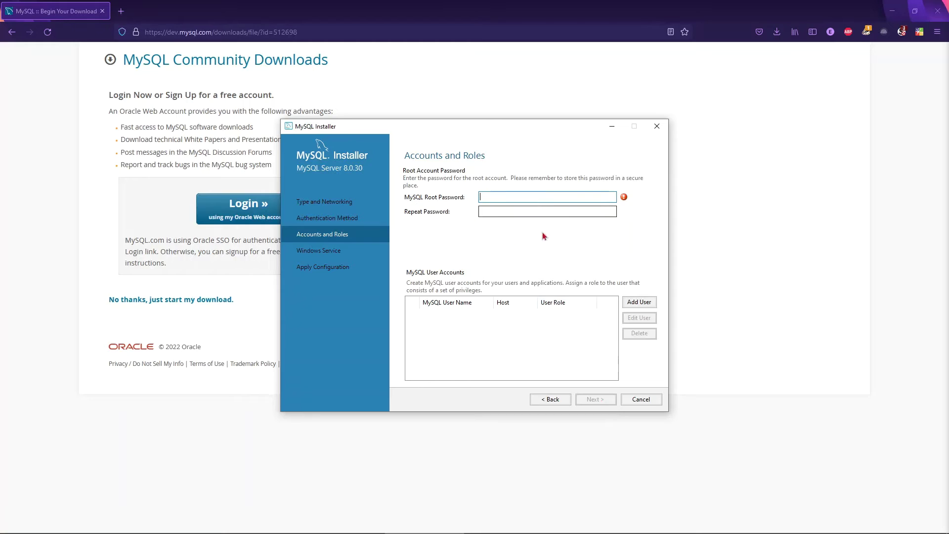
text(••••)
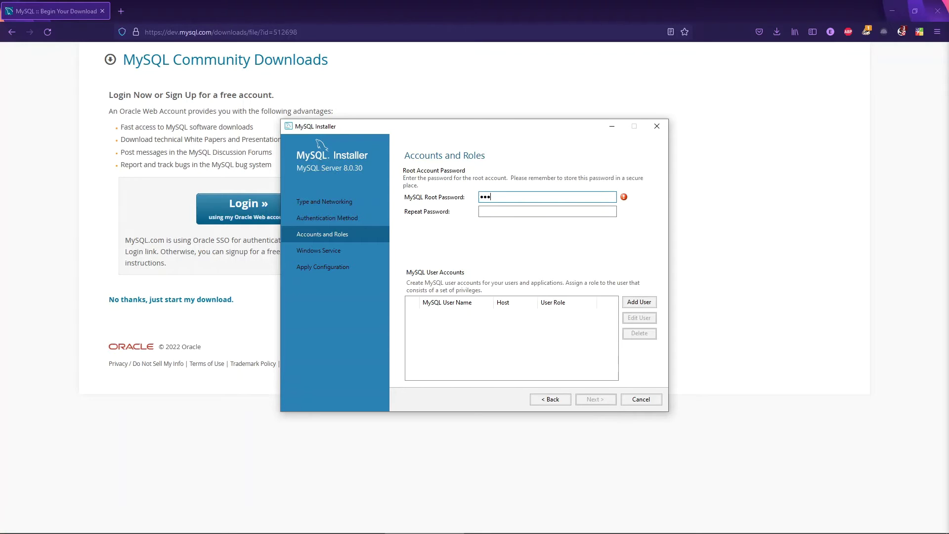
click(544, 211)
text(••••)
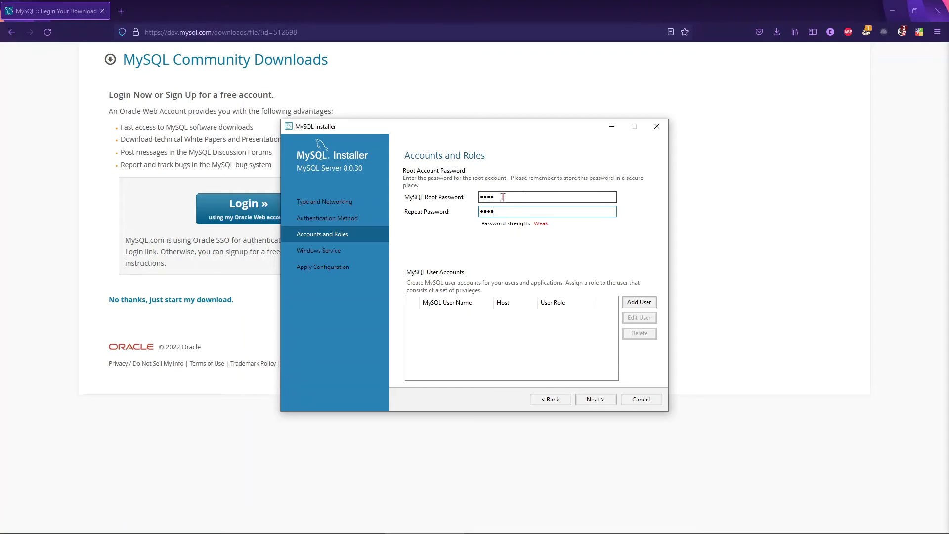
drag(557, 195, 476, 212)
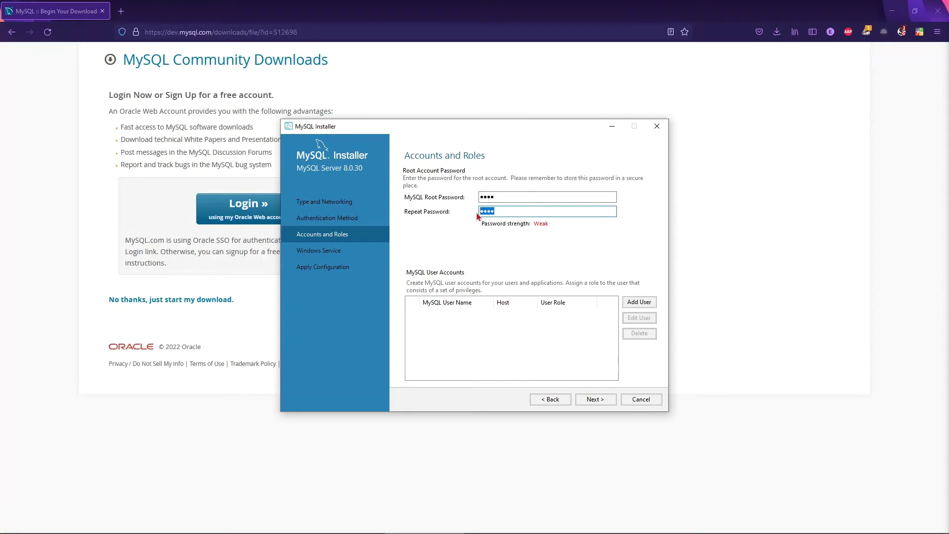
click(504, 212)
Add a MySQL user 'admin' for all hosts (%) with the DB Admin role and a 4-character password.
click(639, 303)
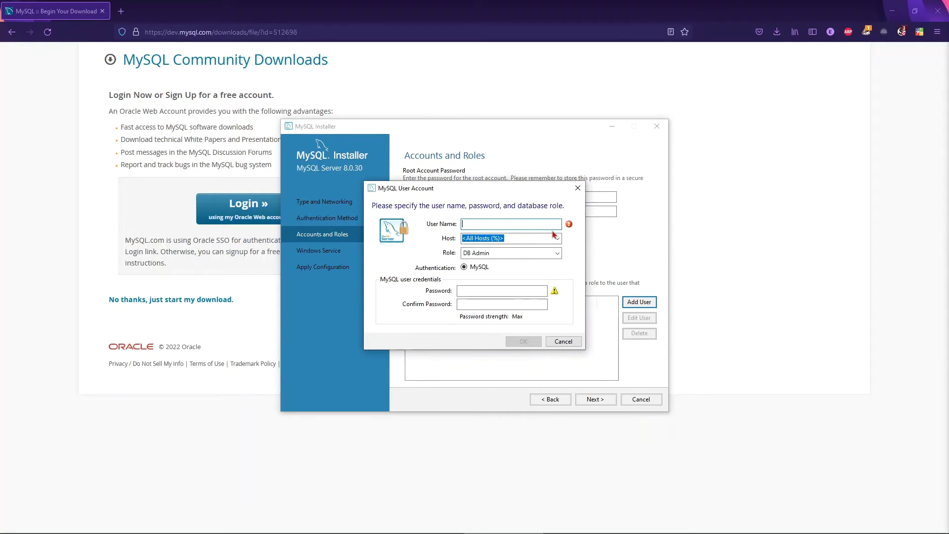
text(admin)
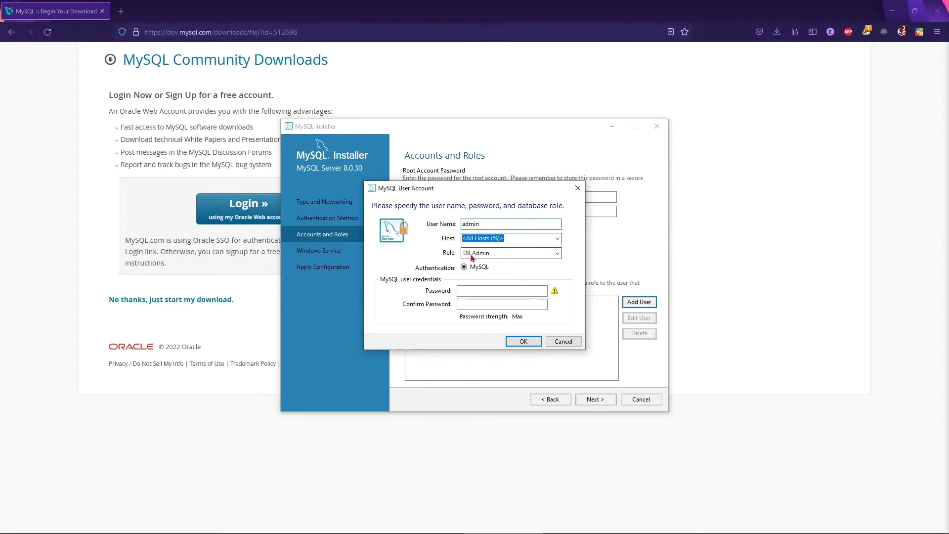
click(497, 256)
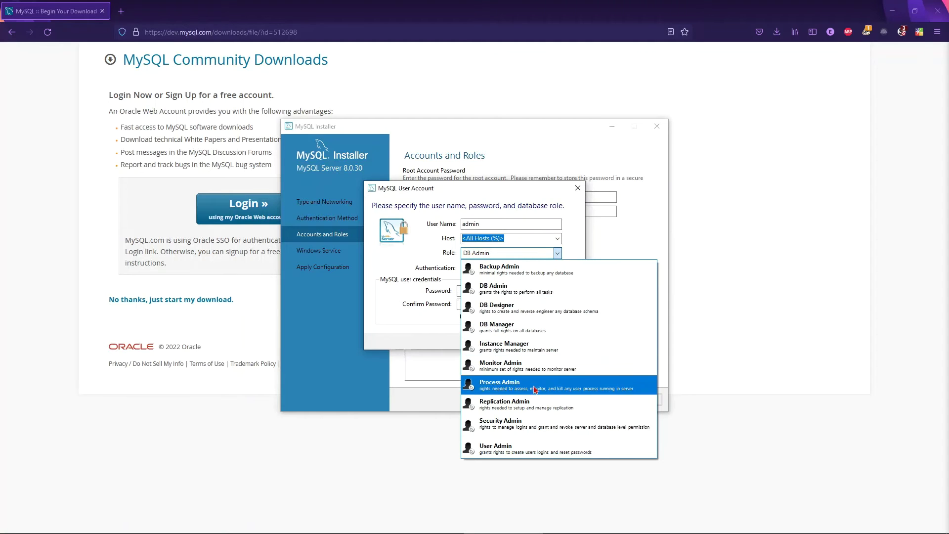
click(533, 288)
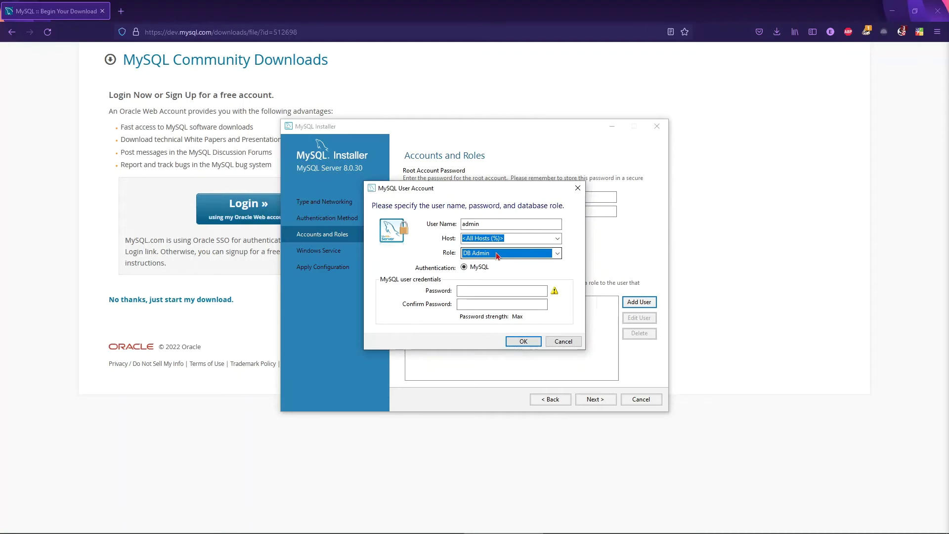
click(468, 292)
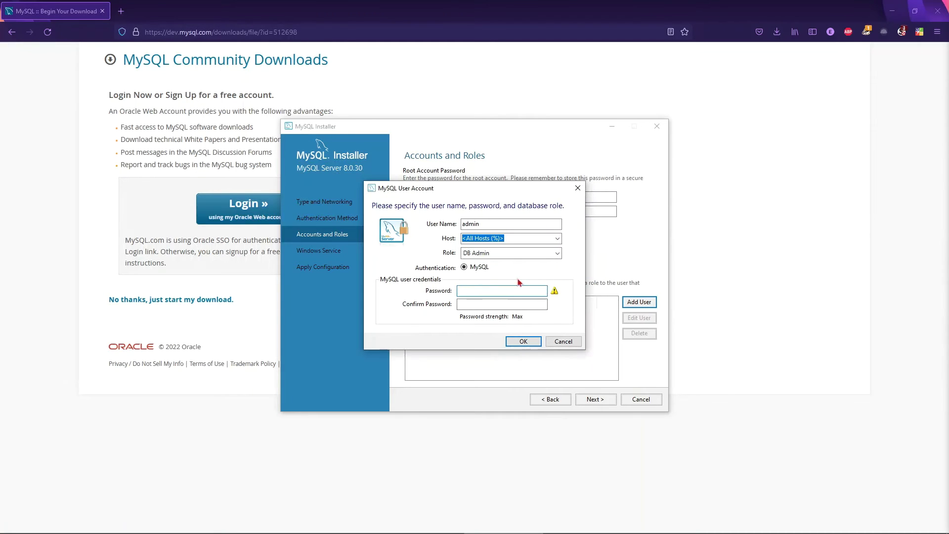
text(1234)
key(Tab)
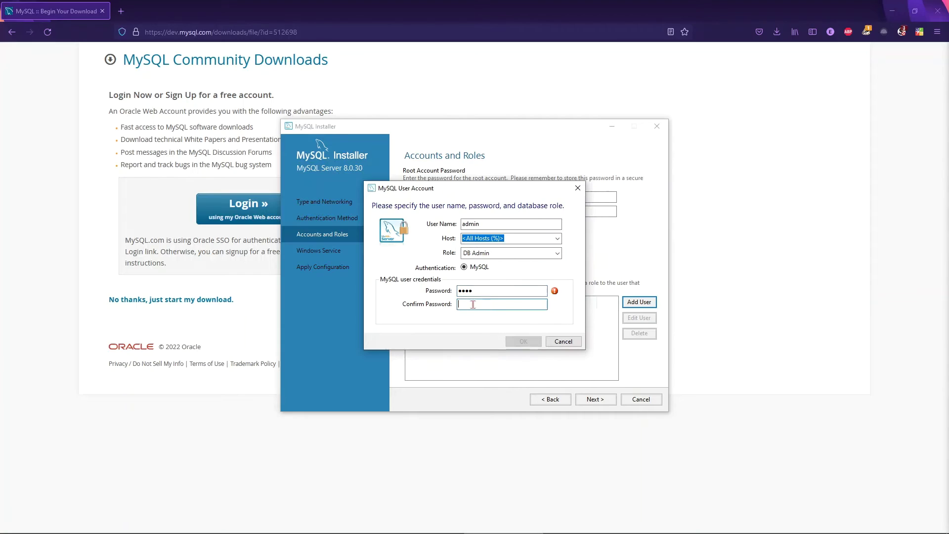
text(1234)
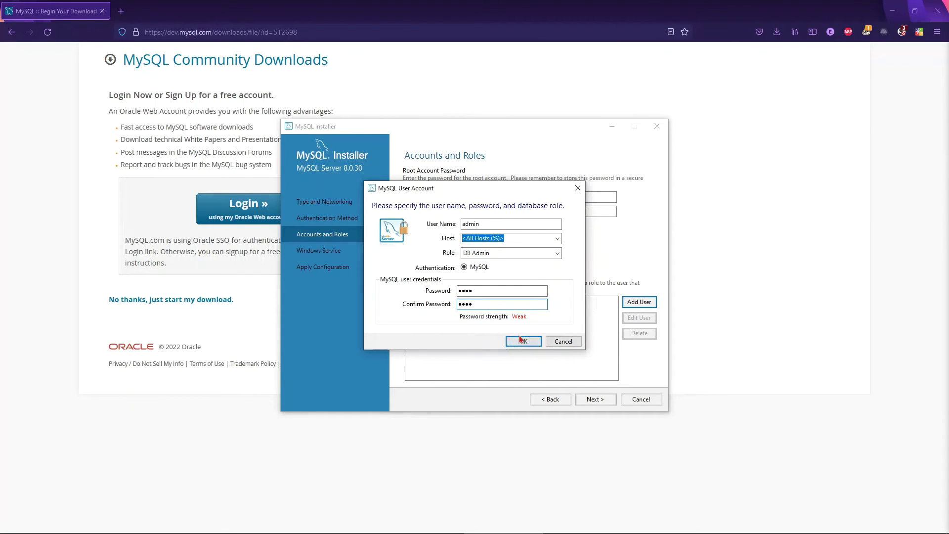
click(523, 341)
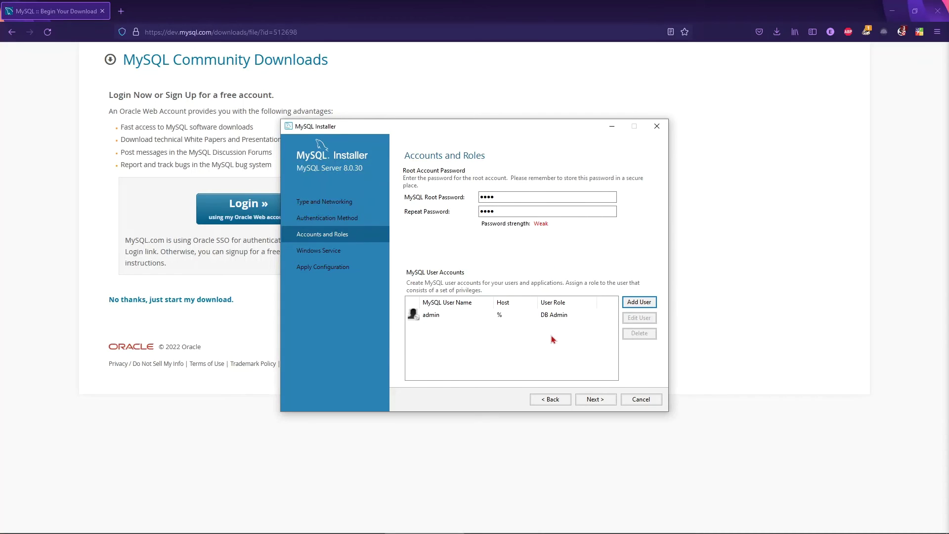
Keep the Windows service named MySQL80 starting at system startup, then advance to Apply Configuration.
click(595, 400)
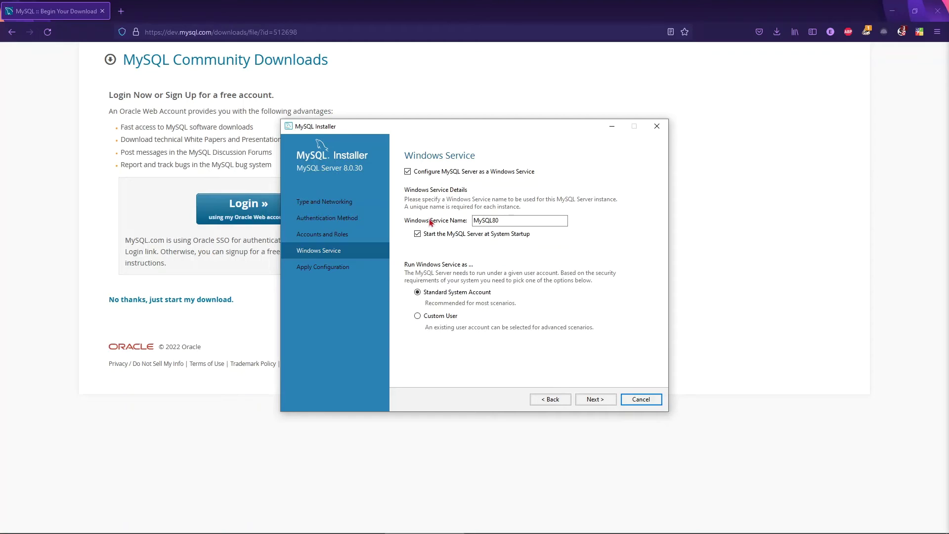
click(501, 220)
double_click(502, 220)
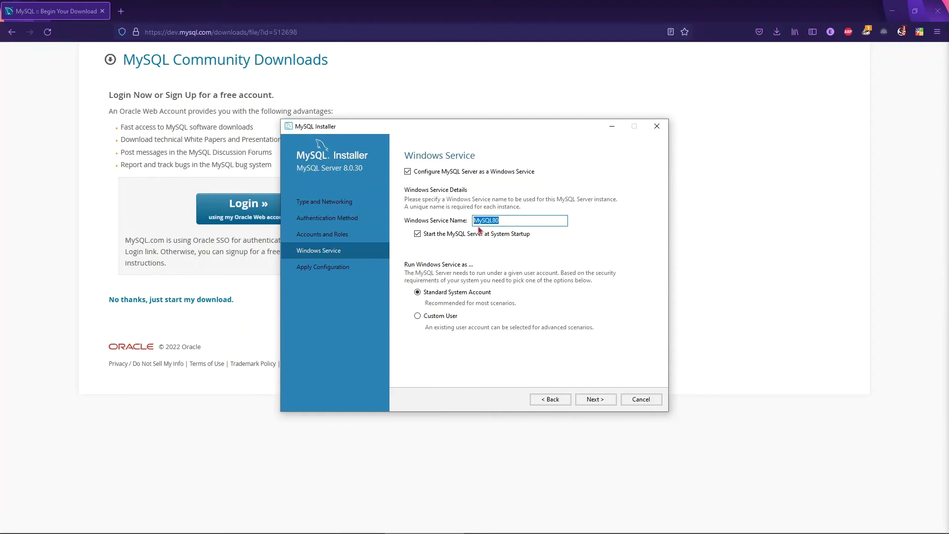
click(503, 220)
drag(505, 220, 475, 220)
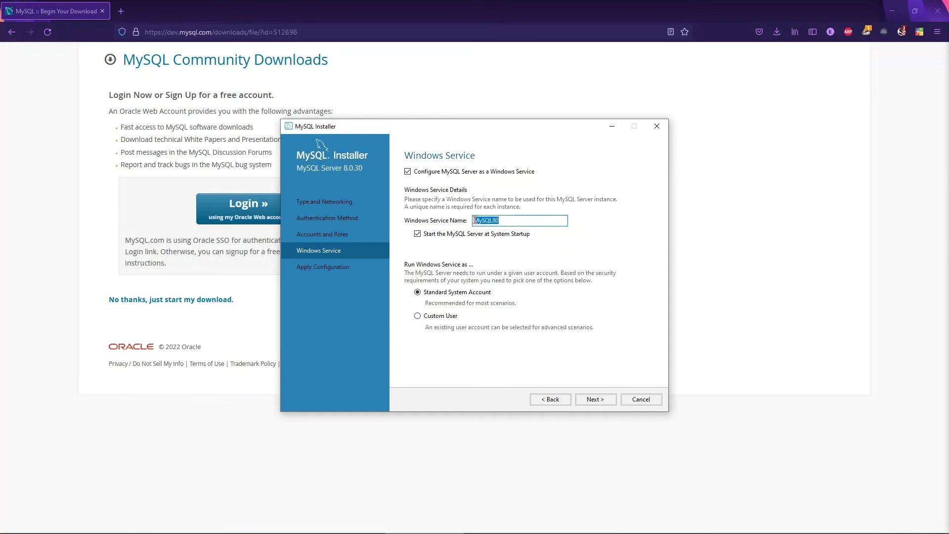
click(504, 220)
drag(507, 219, 474, 220)
click(506, 224)
click(595, 400)
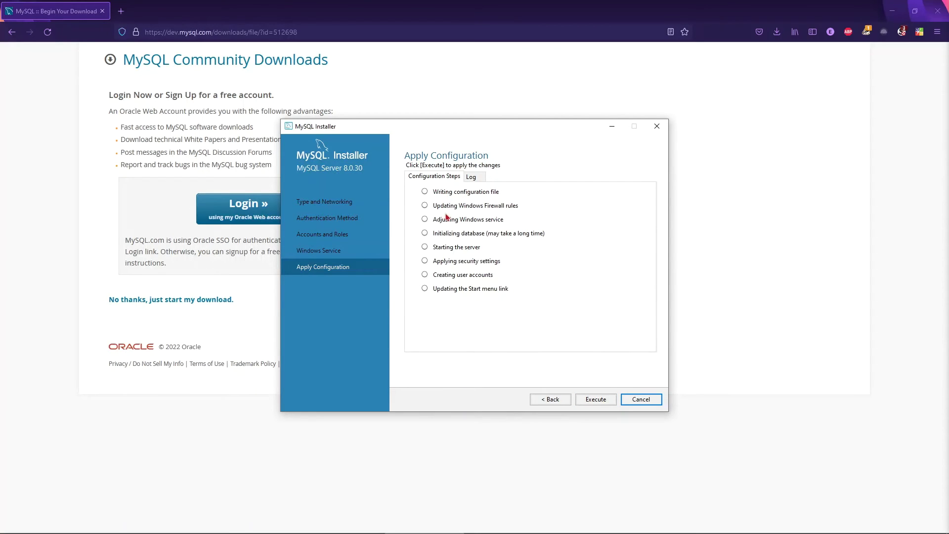
Run all eight MySQL Server 8.0.30 configuration steps and finish back to the product list.
click(597, 400)
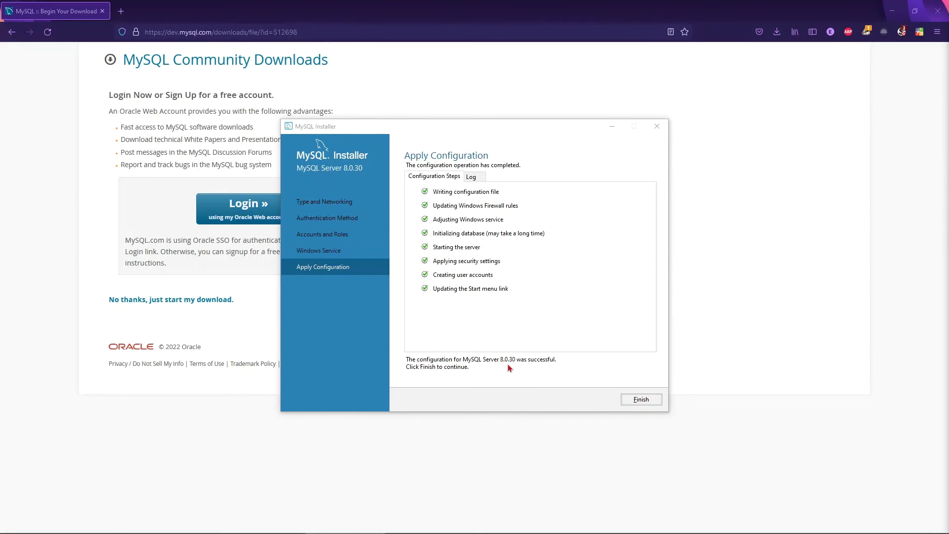
click(641, 401)
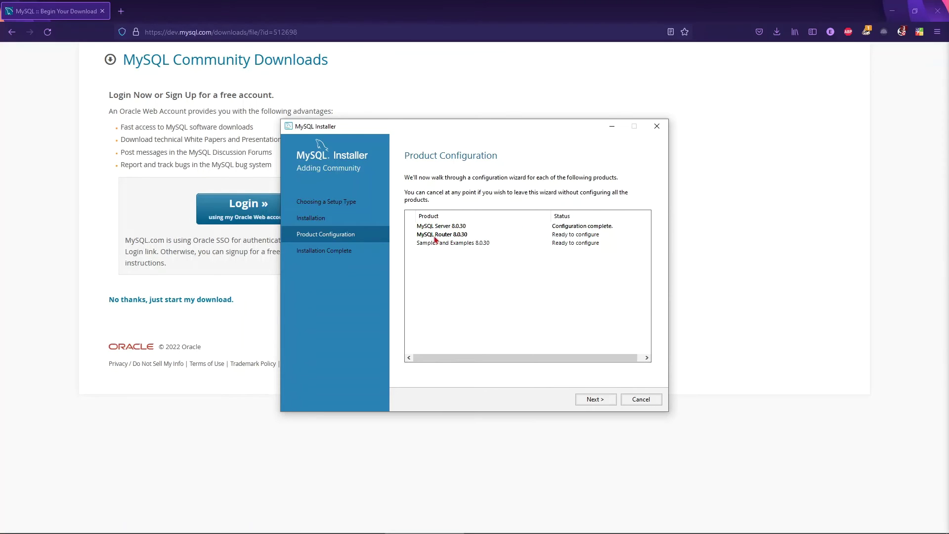
Finish MySQL Router configuration without InnoDB Cluster bootstrap and advance to Samples and Examples.
click(610, 403)
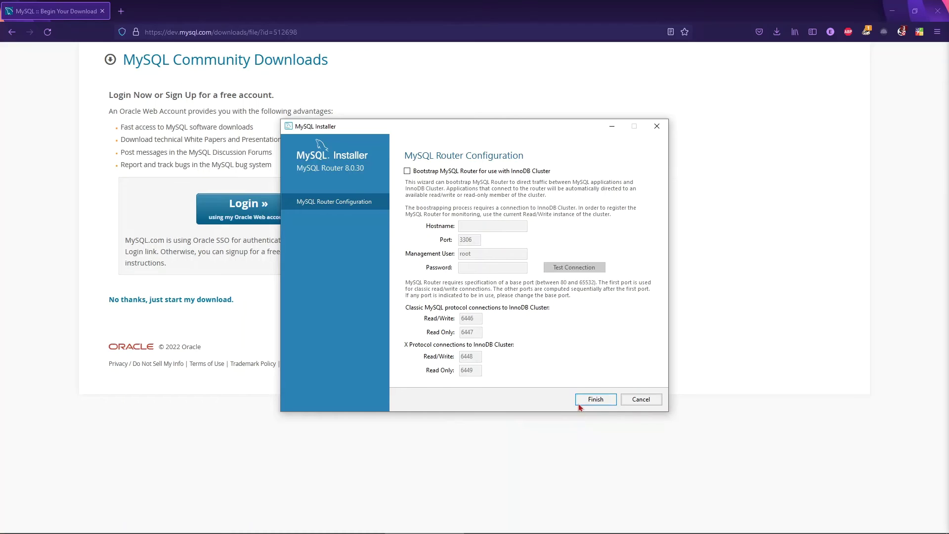
click(608, 403)
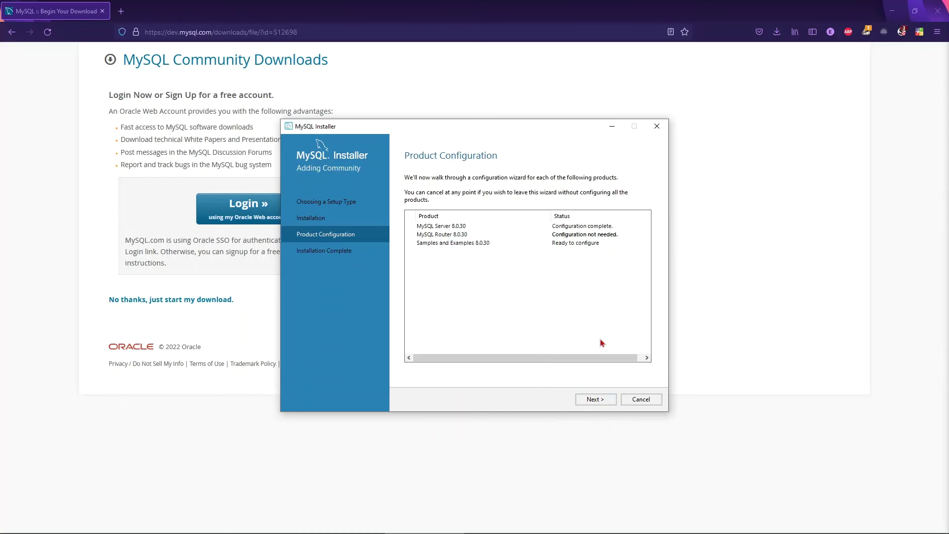
click(602, 403)
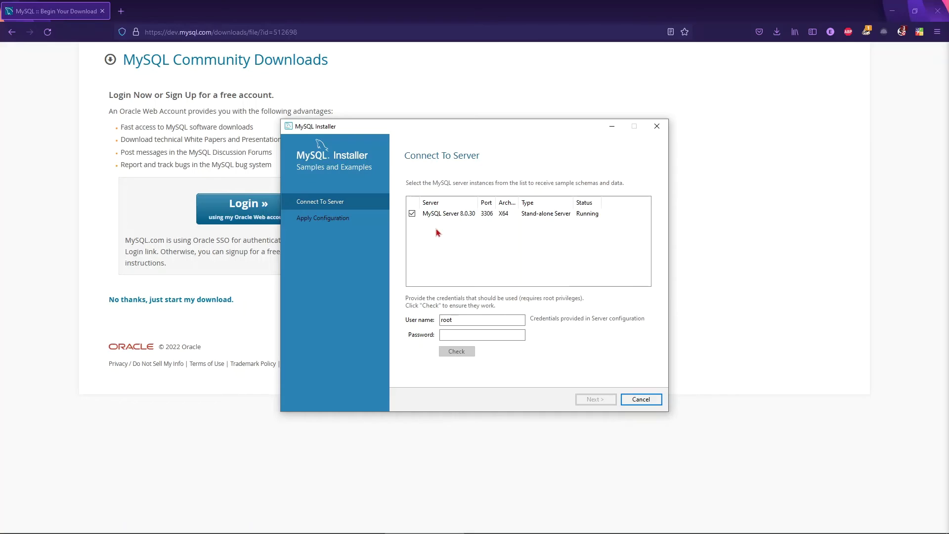
Enter the root account password and check the connection to MySQL Server 8.0.30 on port 3306.
click(461, 335)
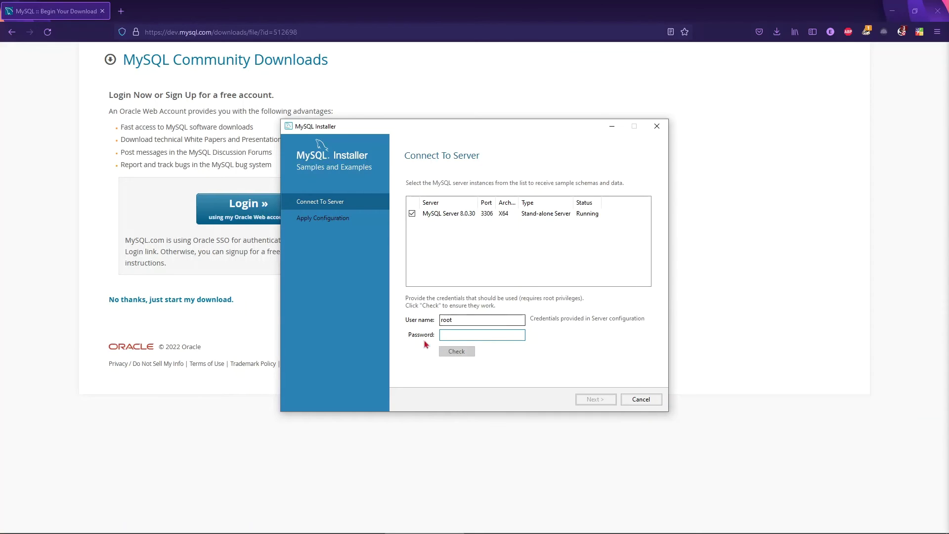
text(root)
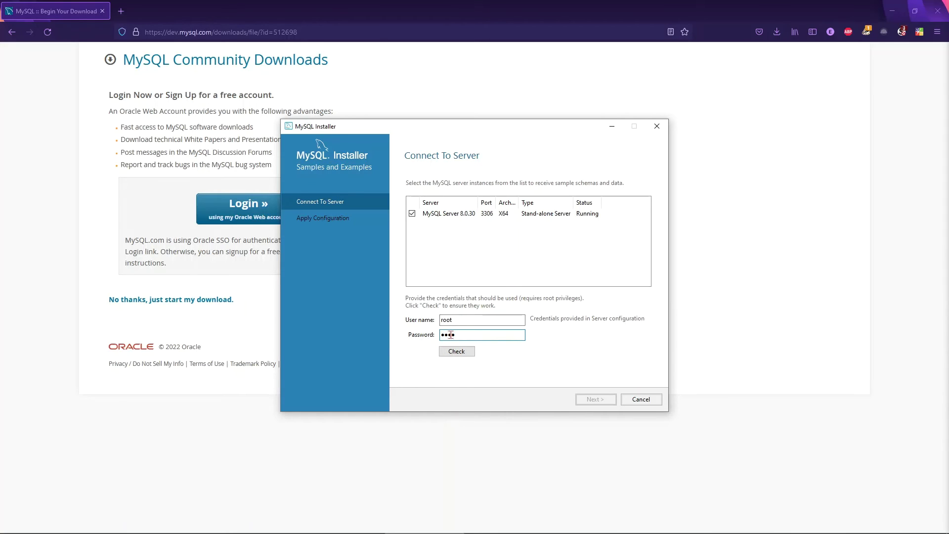
click(458, 354)
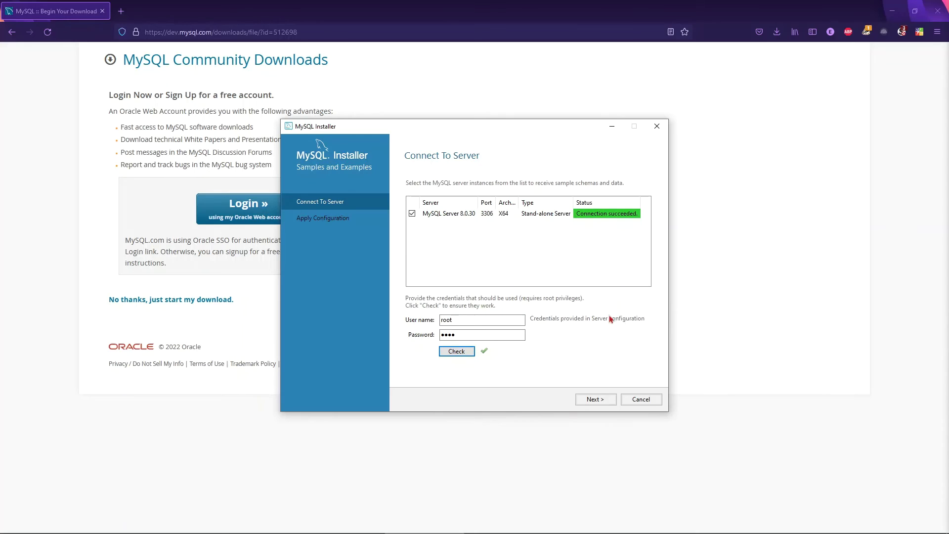
Apply the Samples and Examples 8.0.30 configuration and finish back to the product list.
click(594, 399)
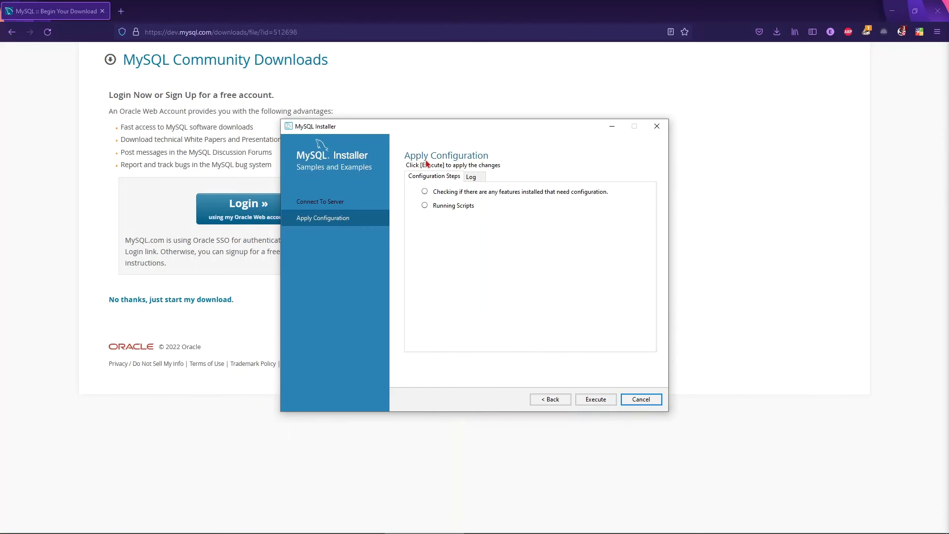
click(605, 403)
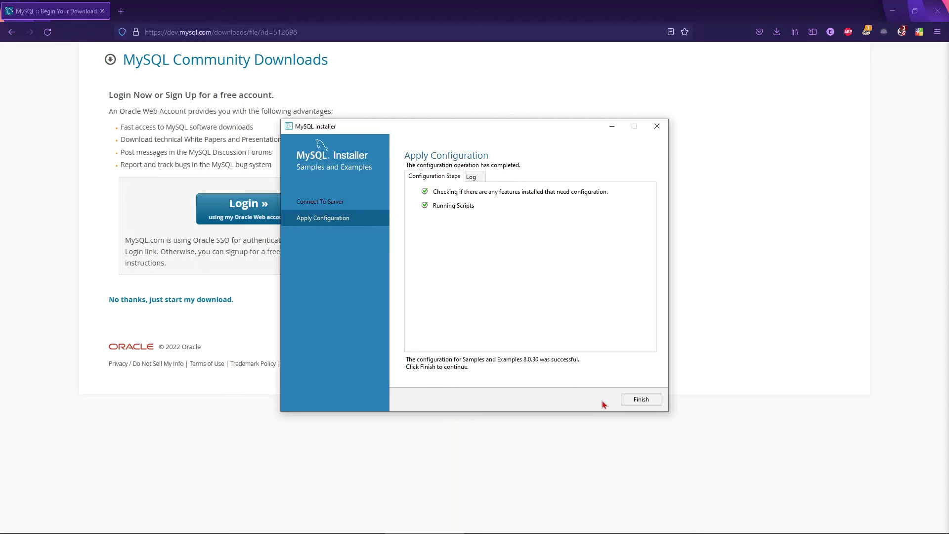
click(639, 404)
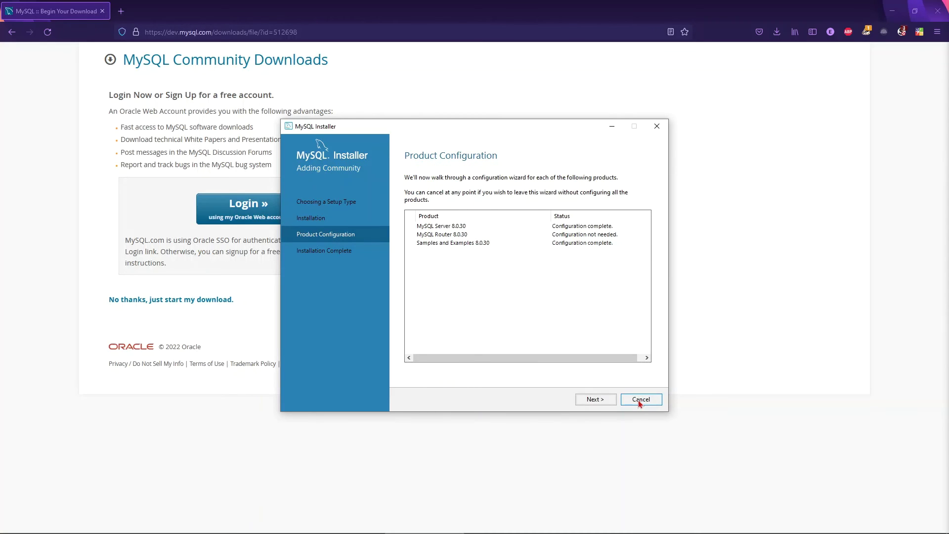
Finish the installation with both 'Start after setup' options kept for Workbench and Shell.
click(600, 402)
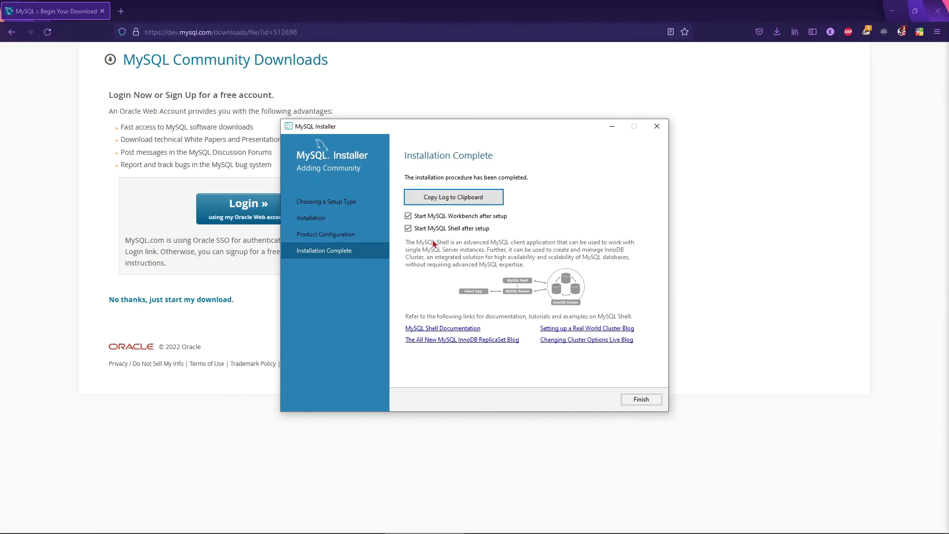
click(641, 399)
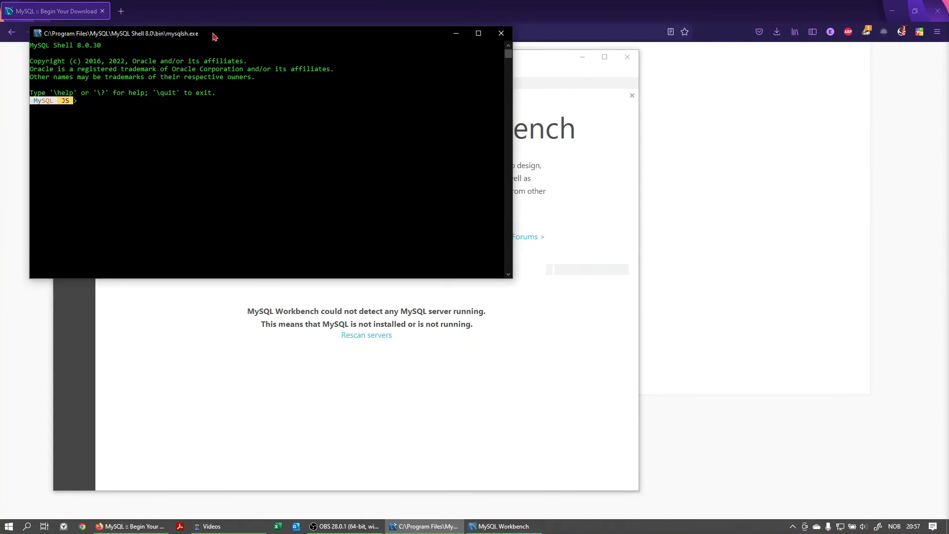
Rearrange the MySQL Shell and Workbench windows, then close the MySQL Shell console.
drag(213, 35, 587, 99)
drag(337, 58, 297, 48)
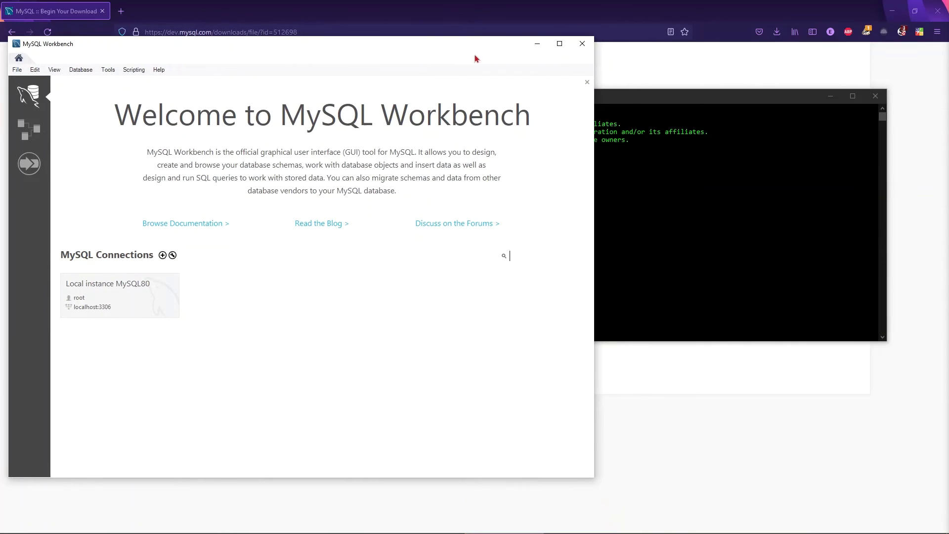
drag(614, 101, 676, 101)
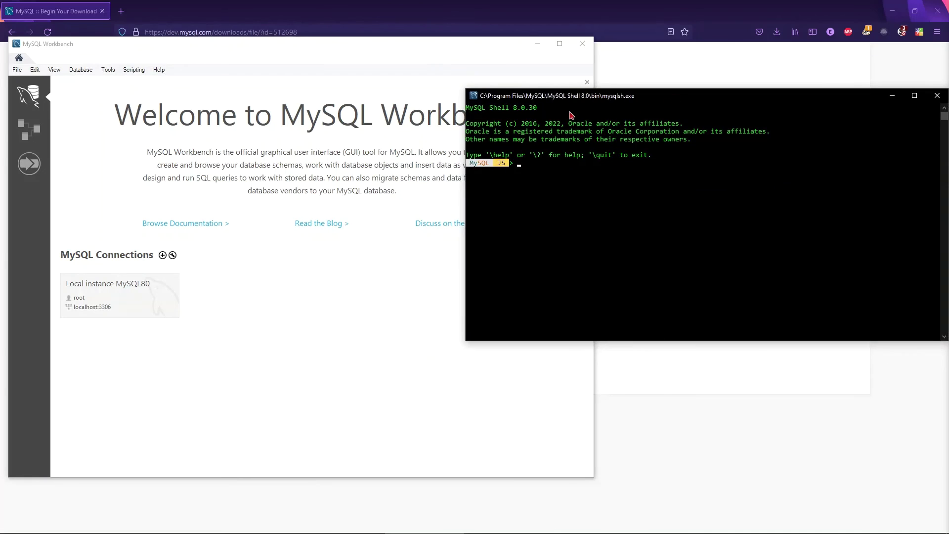
drag(466, 168, 603, 173)
drag(804, 99, 798, 101)
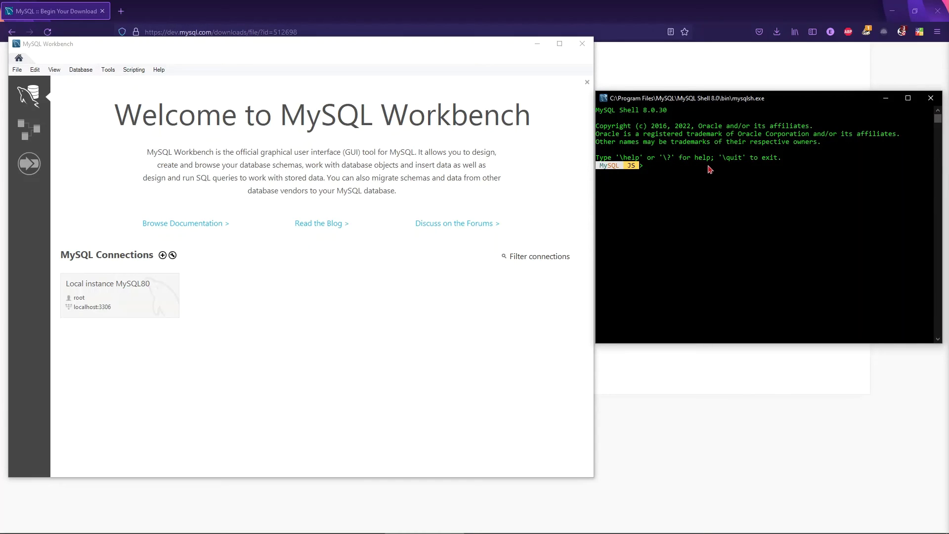
drag(791, 101, 708, 102)
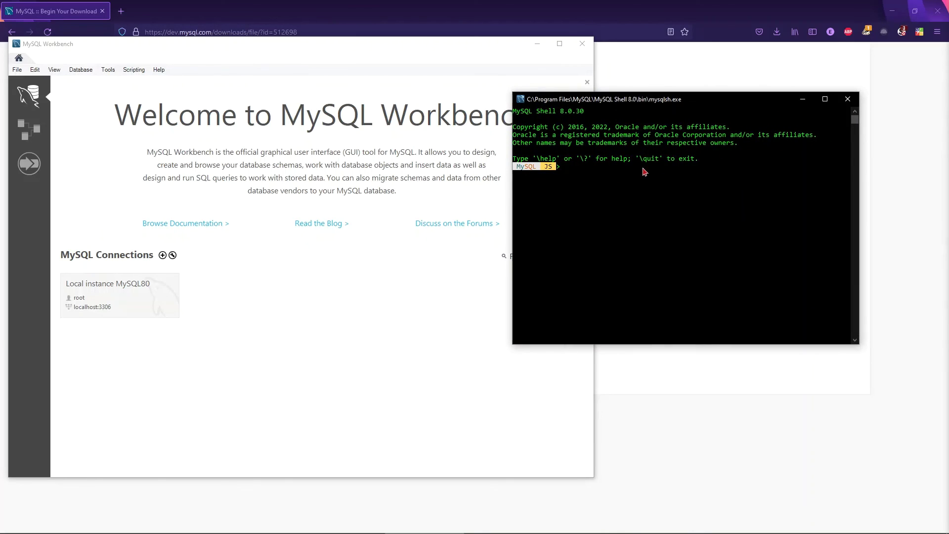
click(847, 100)
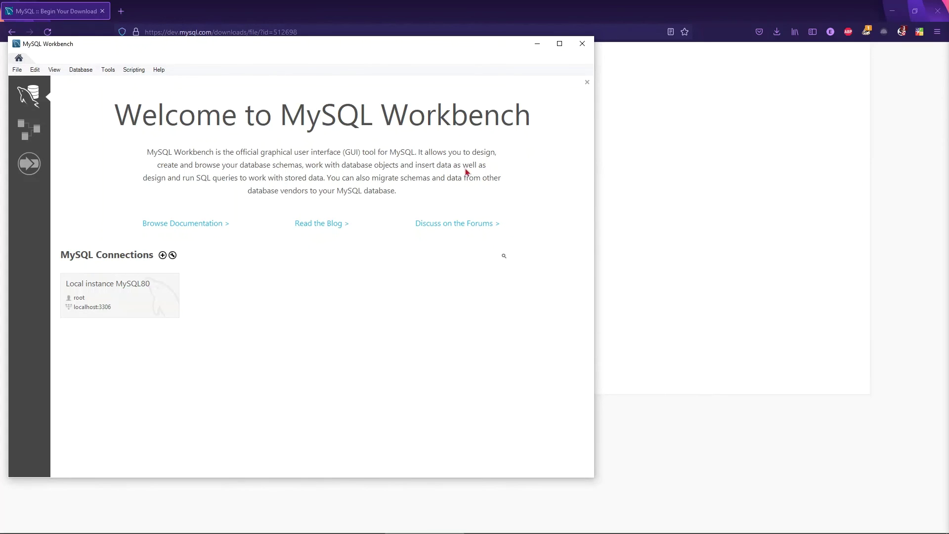
Maximize Workbench and open the 'Local instance MySQL80' connection to get the root password prompt.
drag(235, 51, 444, 57)
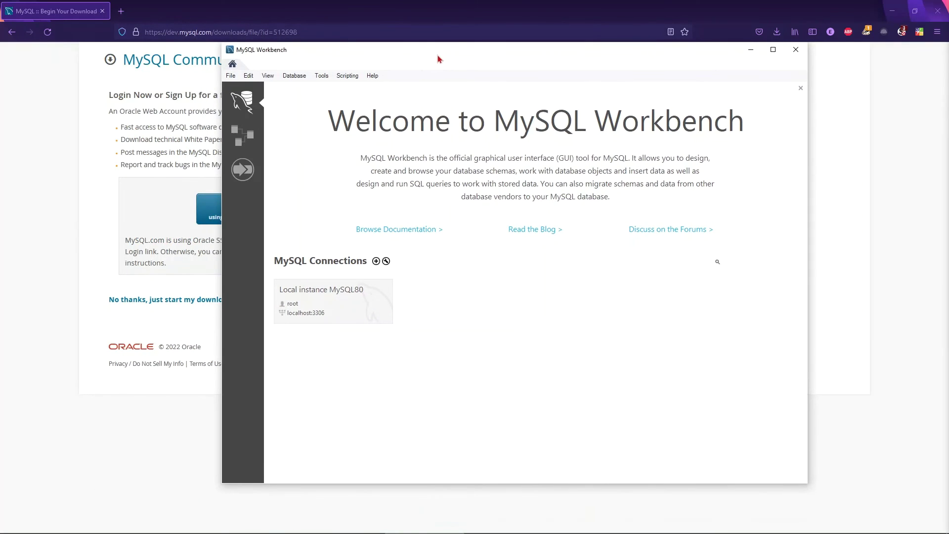
click(773, 49)
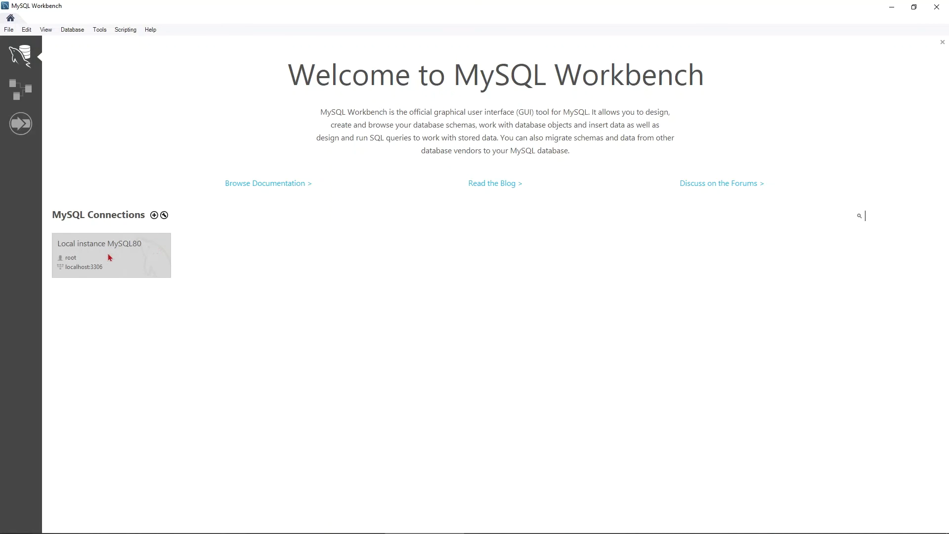
click(139, 256)
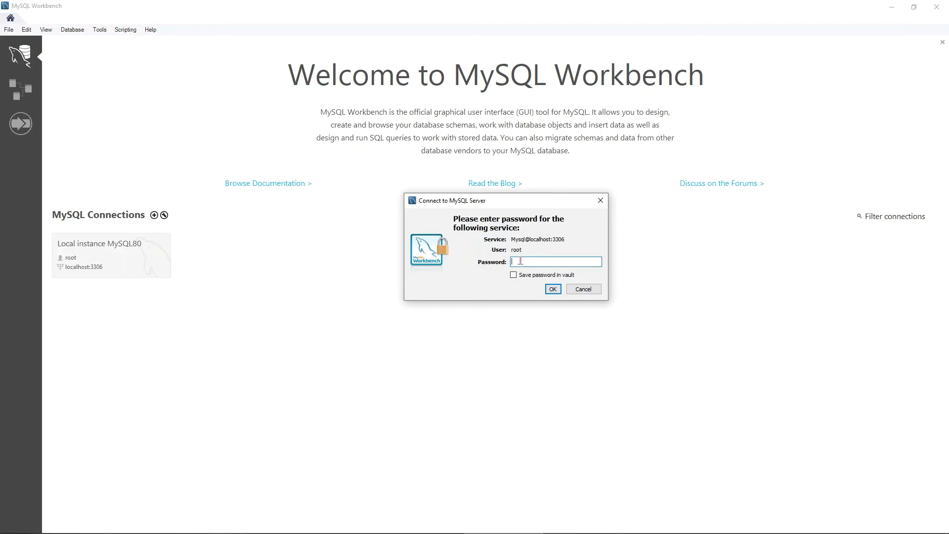
Enter the root password, save it in the vault, and connect to Local instance MySQL80.
text(*)
click(514, 277)
key(Return)
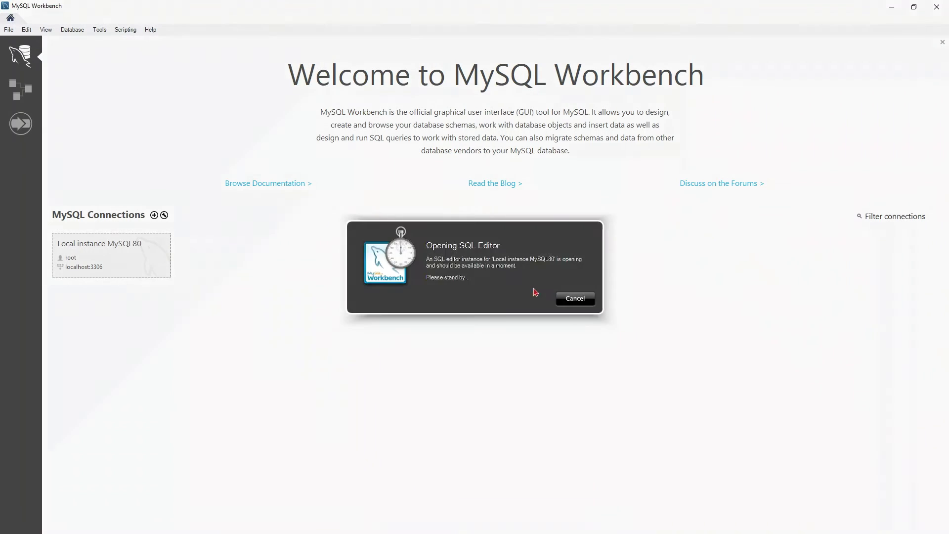